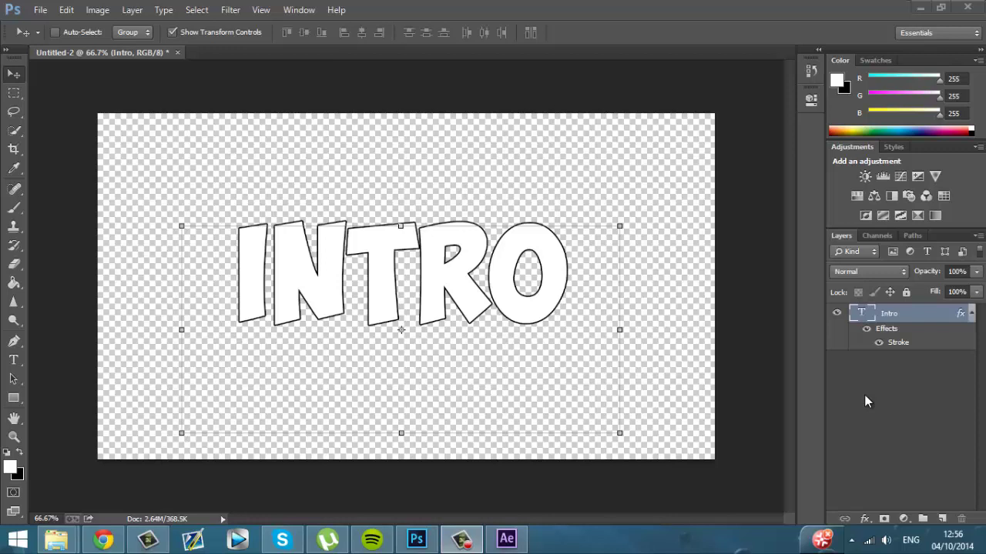
Switch among the rectangular selection, text and move tools in Photoshop.
click(18, 91)
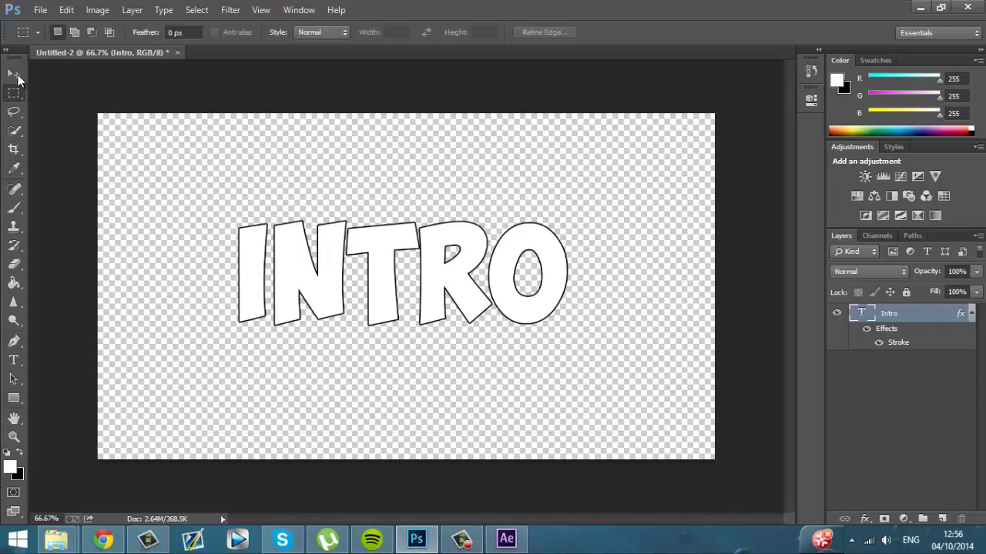
click(20, 80)
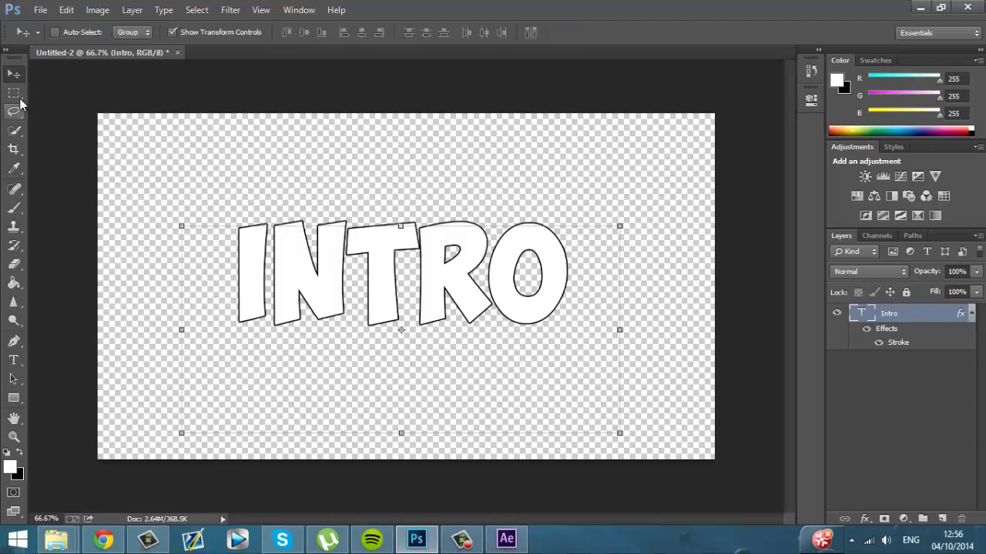
click(14, 92)
click(13, 75)
click(14, 92)
click(14, 75)
click(14, 93)
click(15, 75)
click(14, 360)
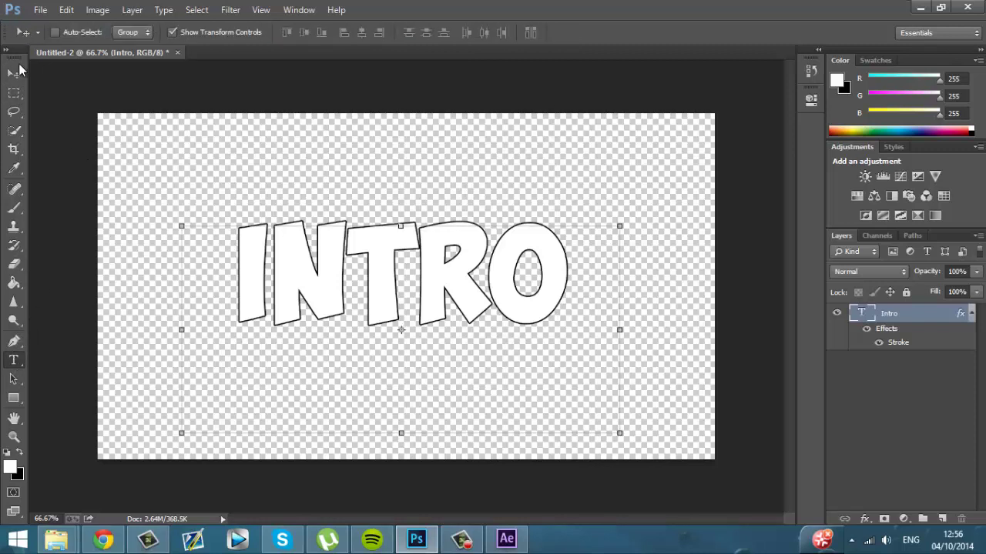
click(14, 75)
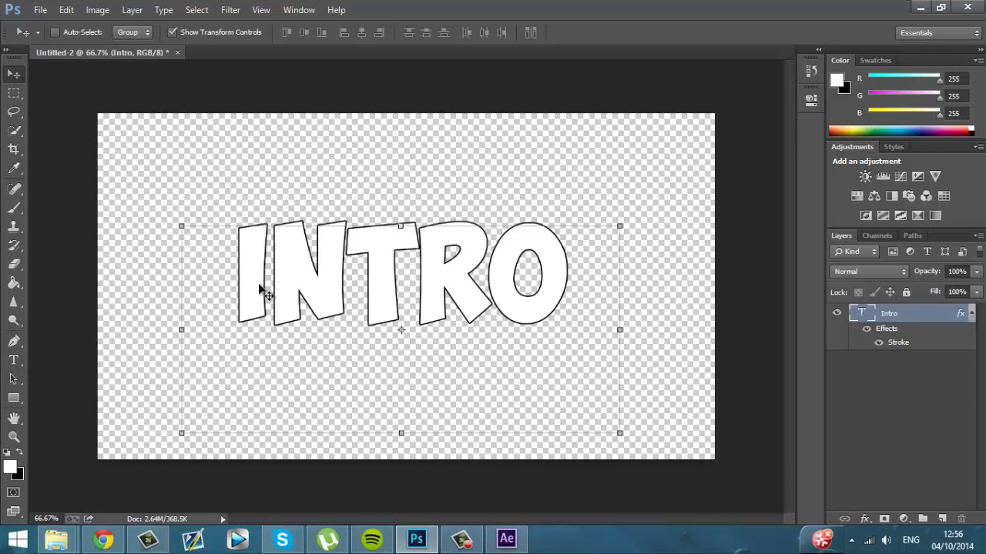
Inspect the Intro layer's stroke style settings, then return to the move tool.
right_click(852, 315)
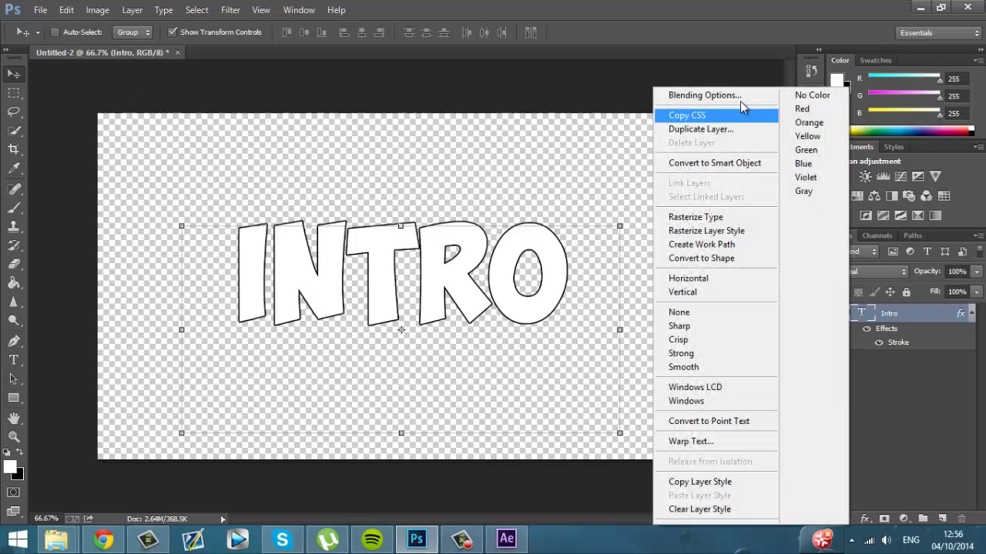
click(724, 95)
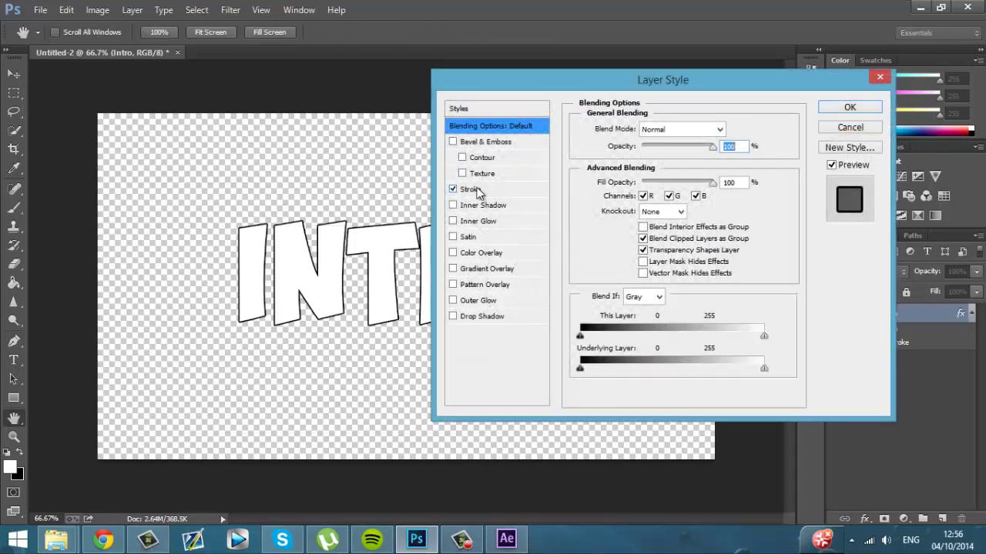
click(505, 190)
click(849, 107)
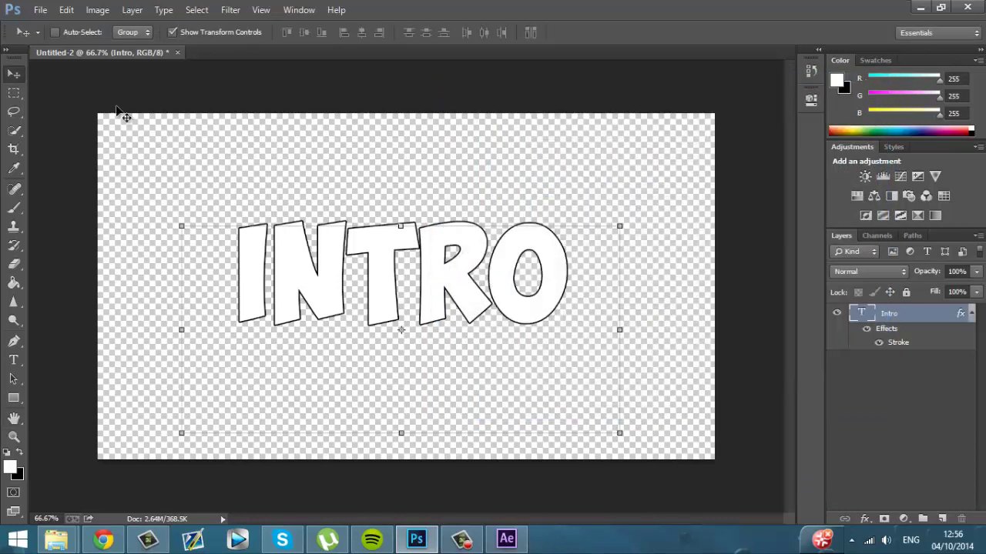
click(11, 84)
click(12, 75)
In After Effects, dismiss the warning and welcome screens and create a 1280×720, 30 fps, 15-second comp.
click(510, 541)
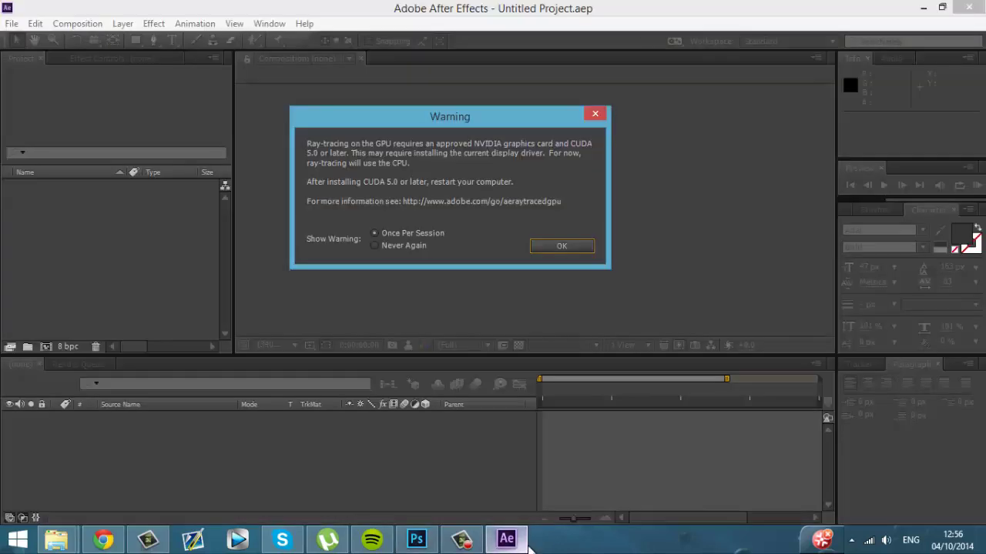
click(542, 250)
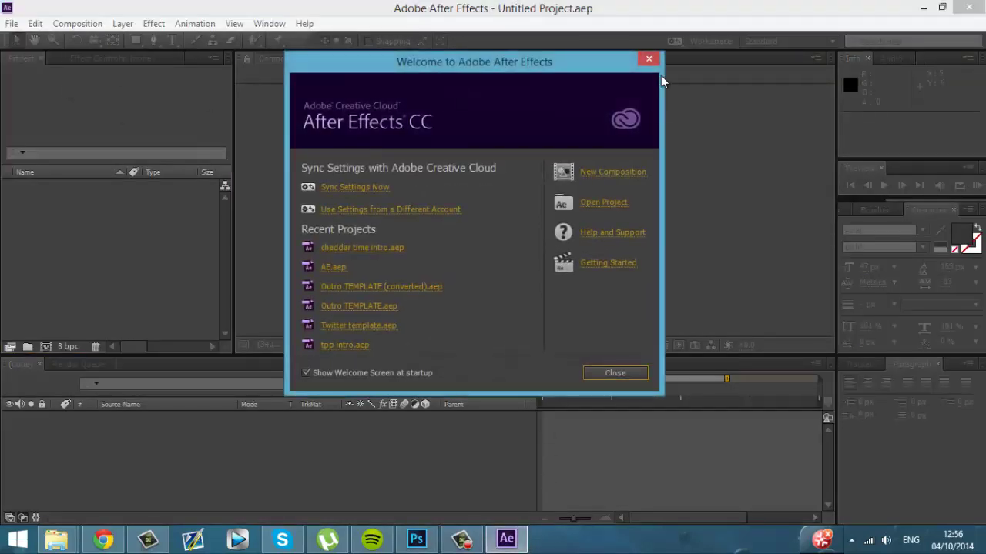
click(648, 58)
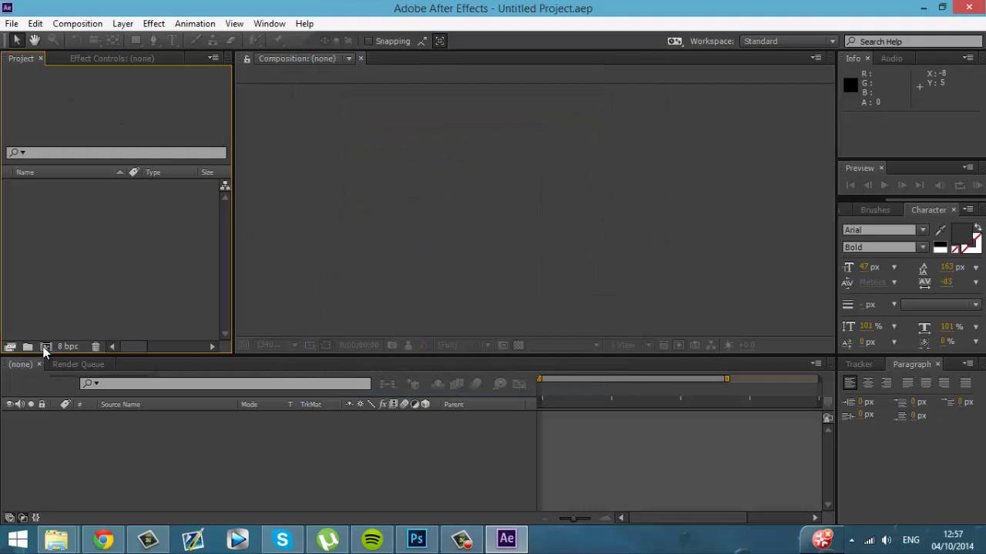
click(45, 348)
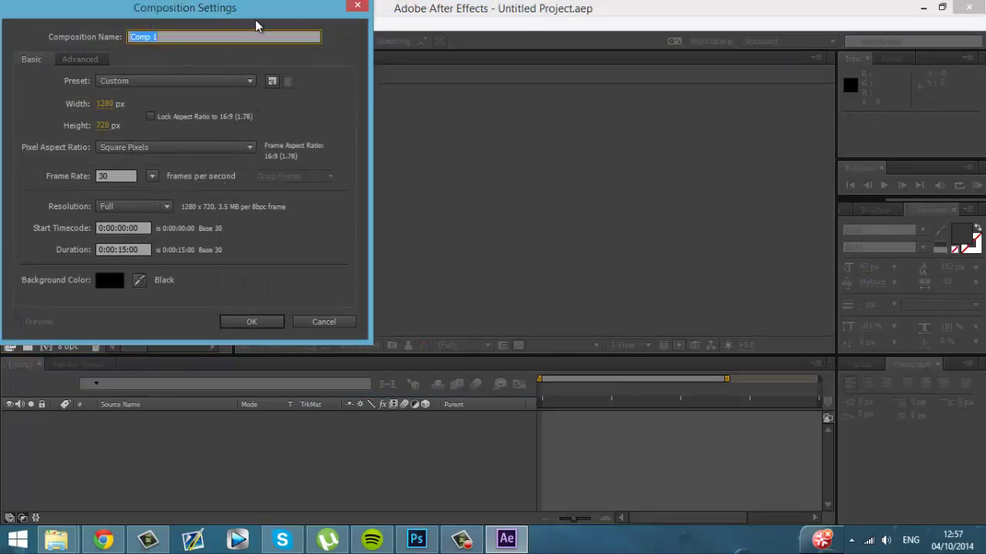
drag(256, 7, 528, 72)
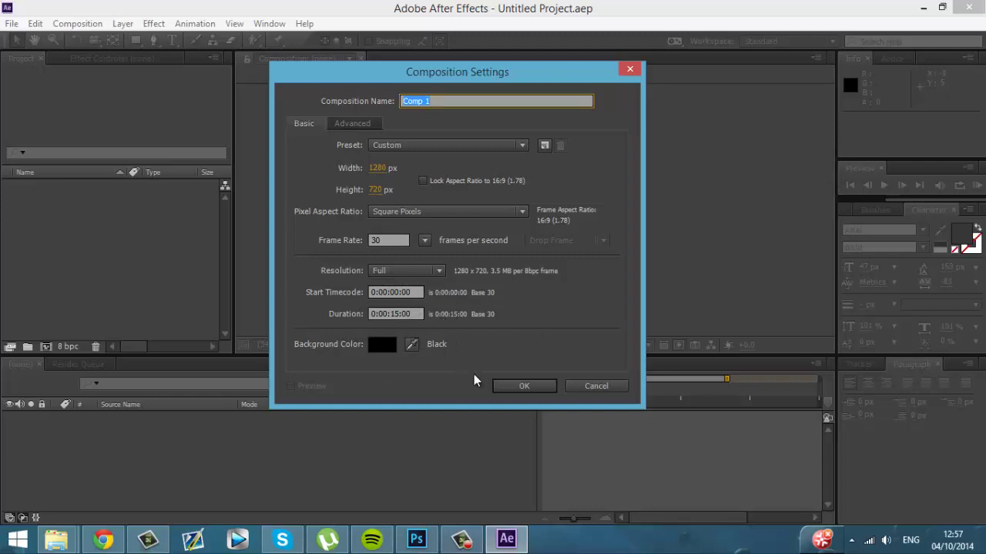
click(509, 386)
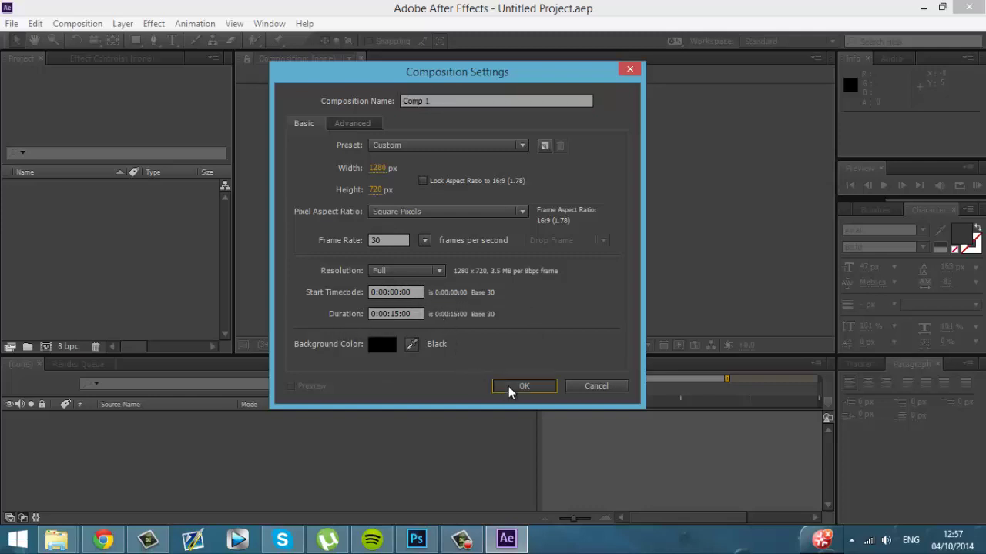
Import intro.png with File > Import > File, finding it by typing 'intro'.
click(12, 23)
mouse_move(88, 209)
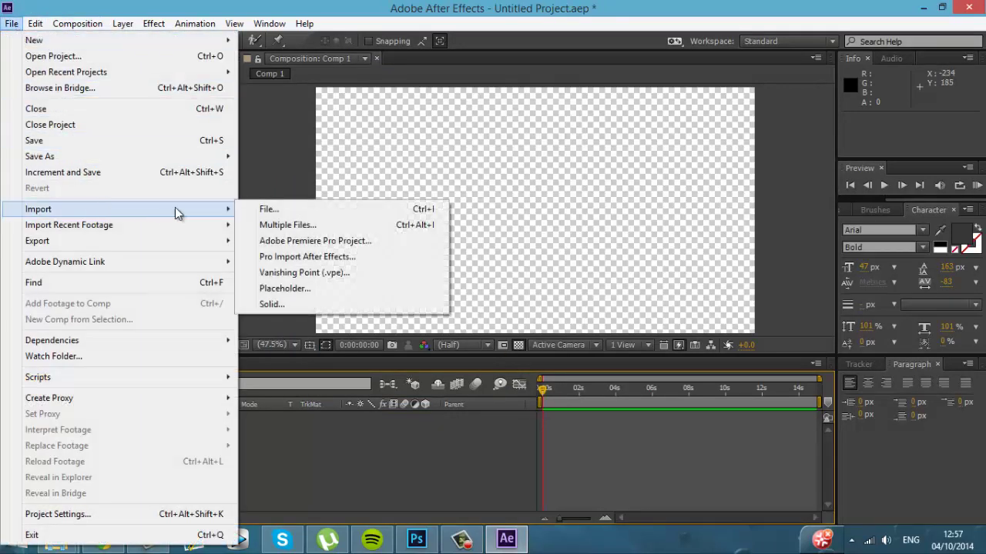
click(311, 214)
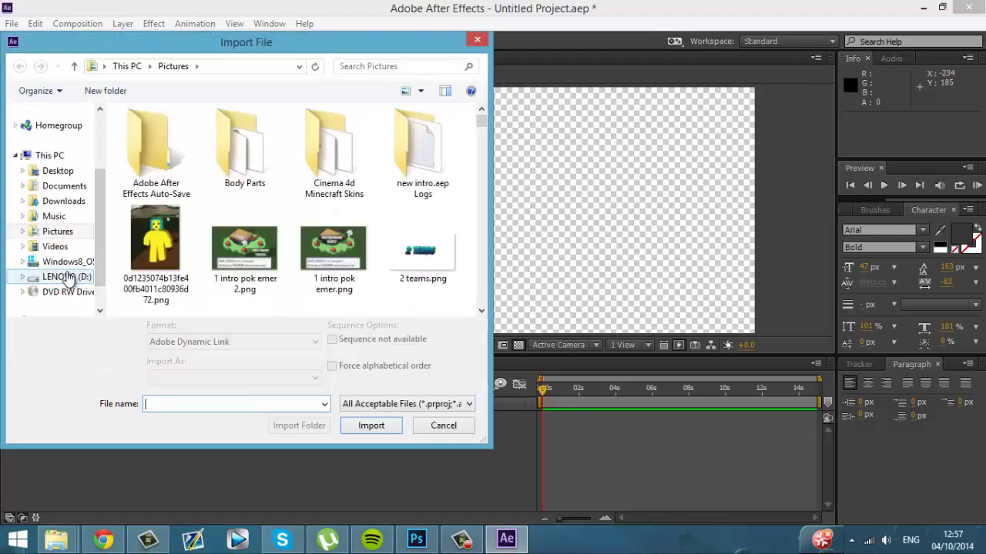
text(intr)
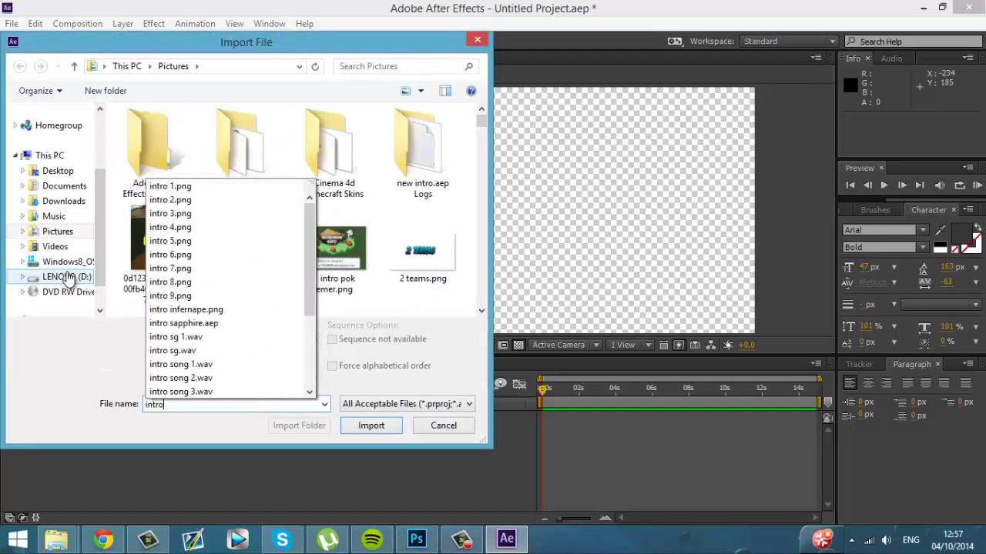
text(o)
key(Down)
key(Down)
key(Down)
key(Down)
key(Down)
key(Down)
key(Down)
key(Down)
key(Down)
key(Down)
key(Down)
key(Down)
key(Down)
key(Down)
key(Down)
key(Down)
key(Down)
key(Up)
key(Up)
key(Up)
key(Up)
key(Up)
key(Up)
key(Up)
key(Up)
key(Up)
key(Up)
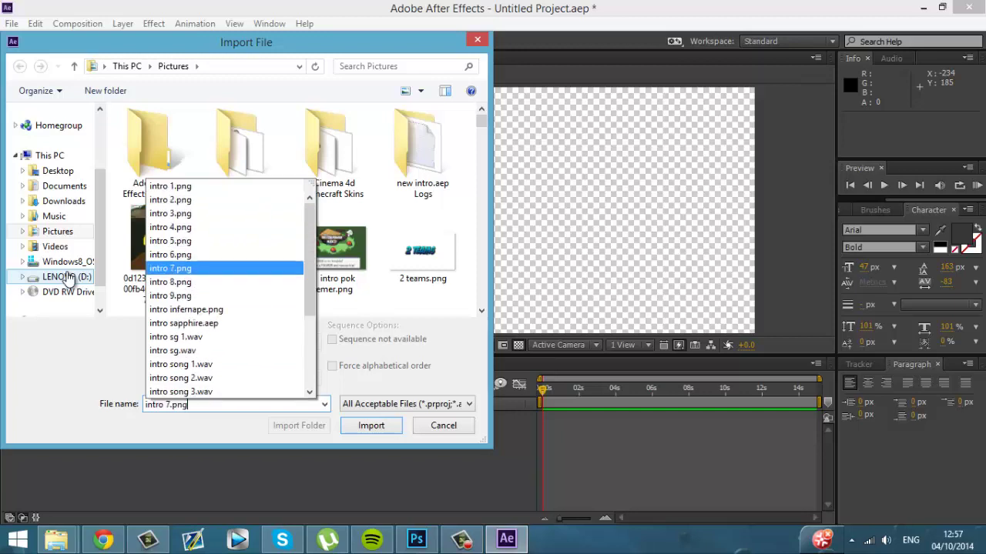
key(Down)
key(Down)
key(Down)
key(Down)
key(Down)
key(Down)
key(Down)
key(Up)
key(Up)
key(Up)
key(Down)
key(Down)
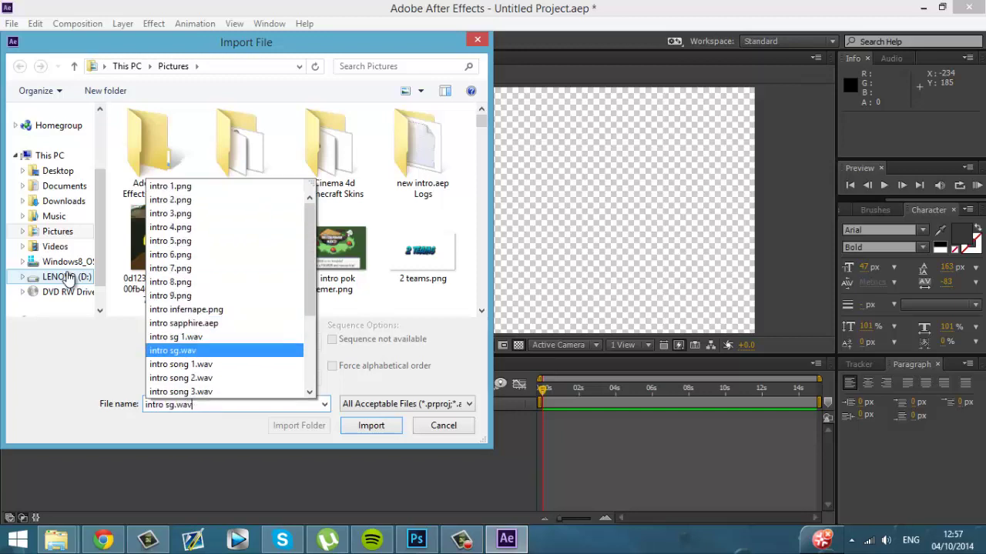
key(Down)
key(Down)
key(Down)
key(Down)
key(Down)
key(Down)
key(Down)
key(Down)
key(Down)
key(Down)
key(Down)
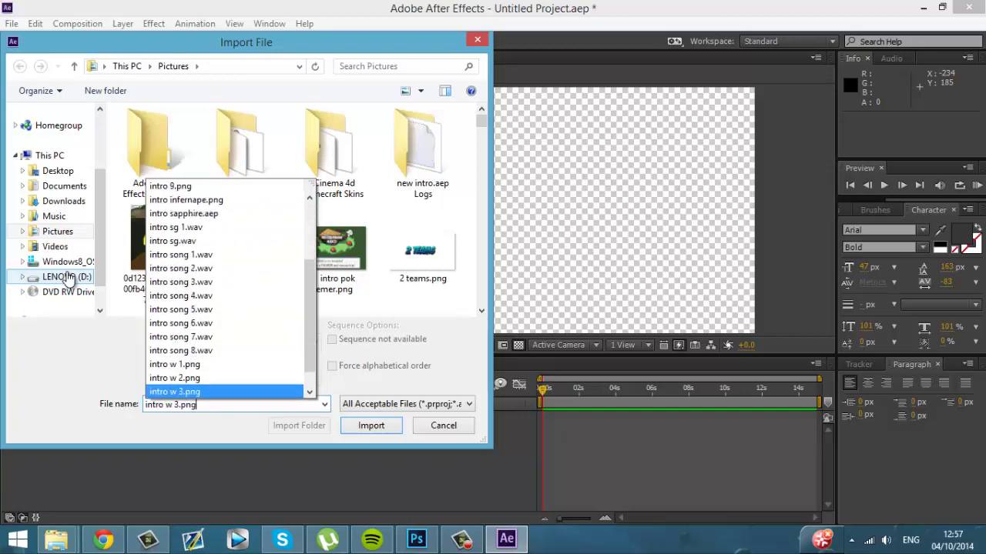
key(Down)
key(Down)
key(Return)
key(Return)
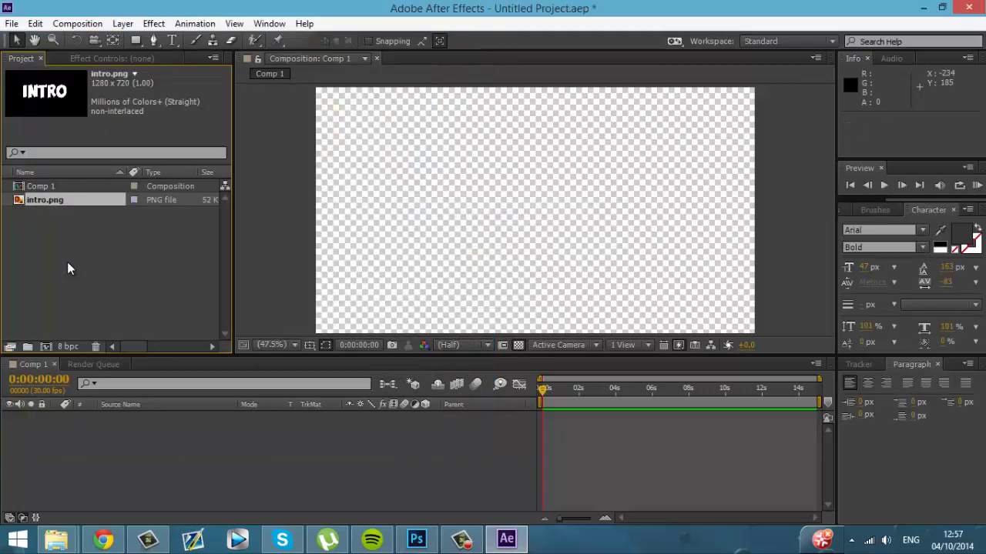
Drag intro.png into the Comp 1 timeline and toggle the layer switch columns.
drag(34, 202, 151, 452)
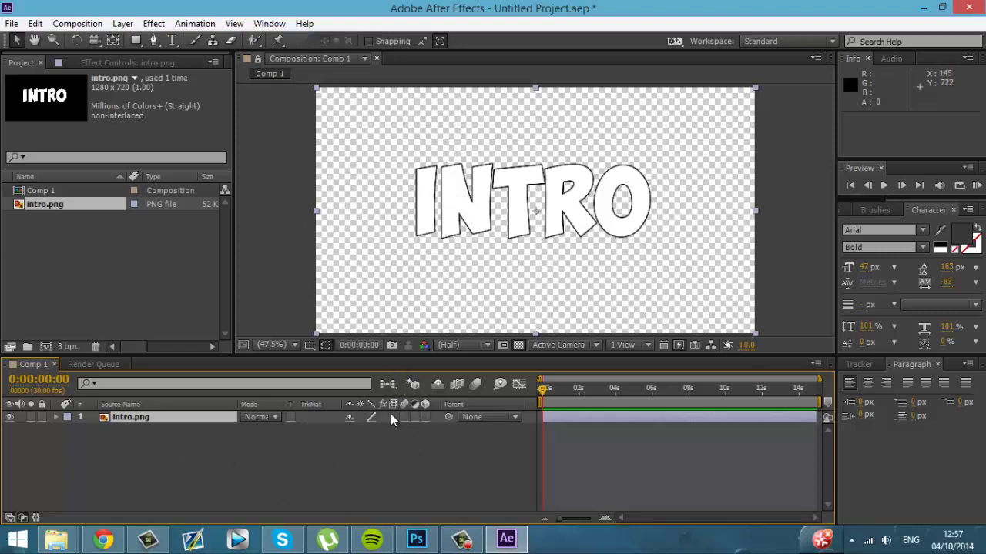
click(10, 518)
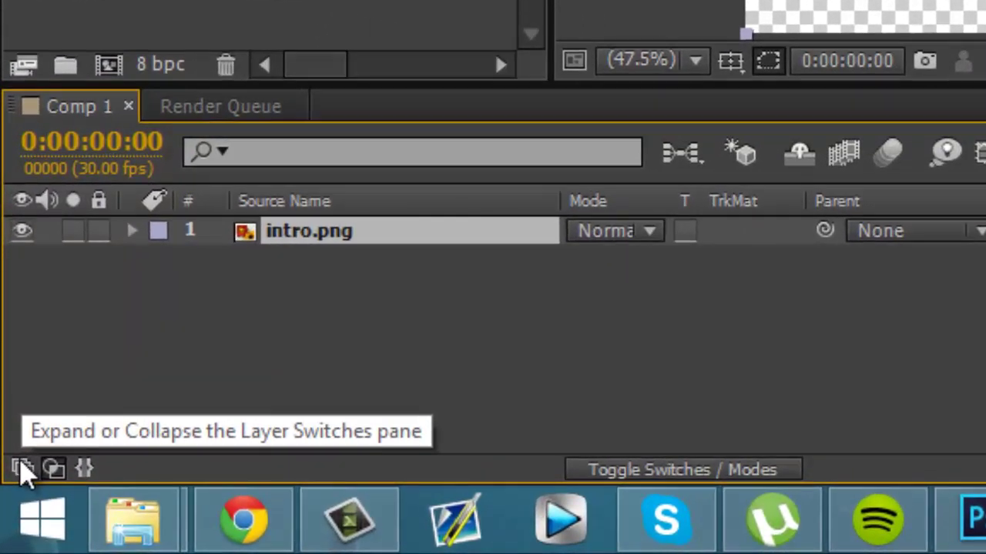
click(22, 469)
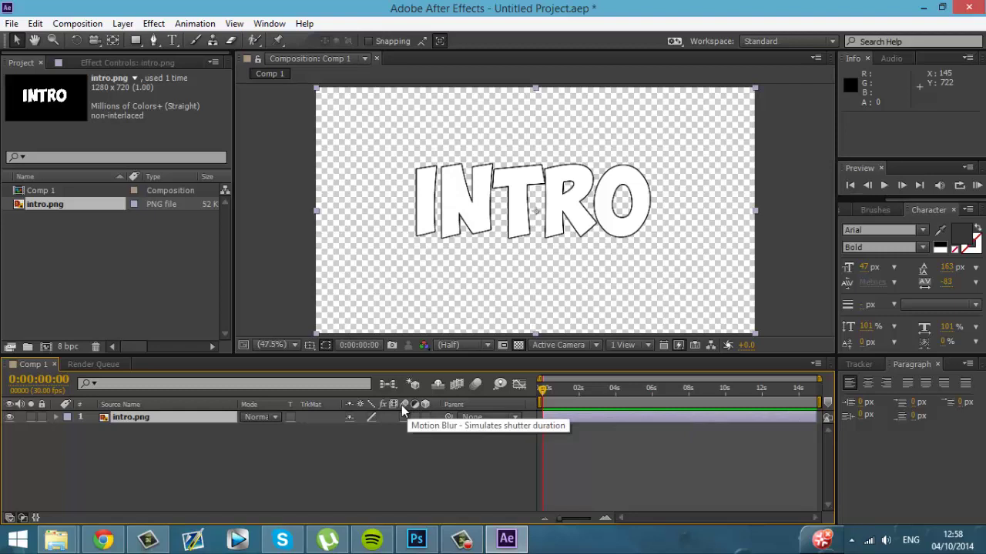
Turn on motion blur and 3D for intro.png and reveal its Transform properties.
click(402, 417)
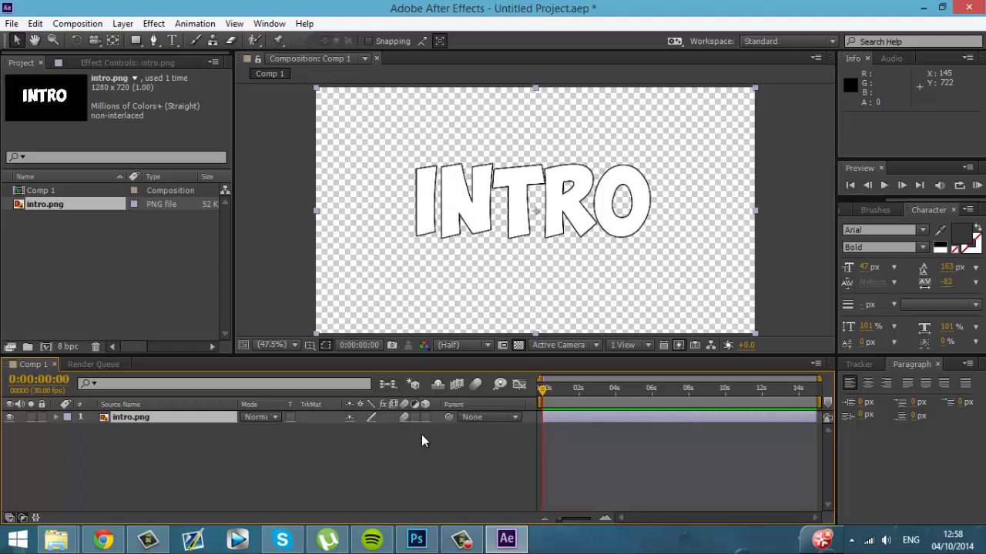
click(426, 417)
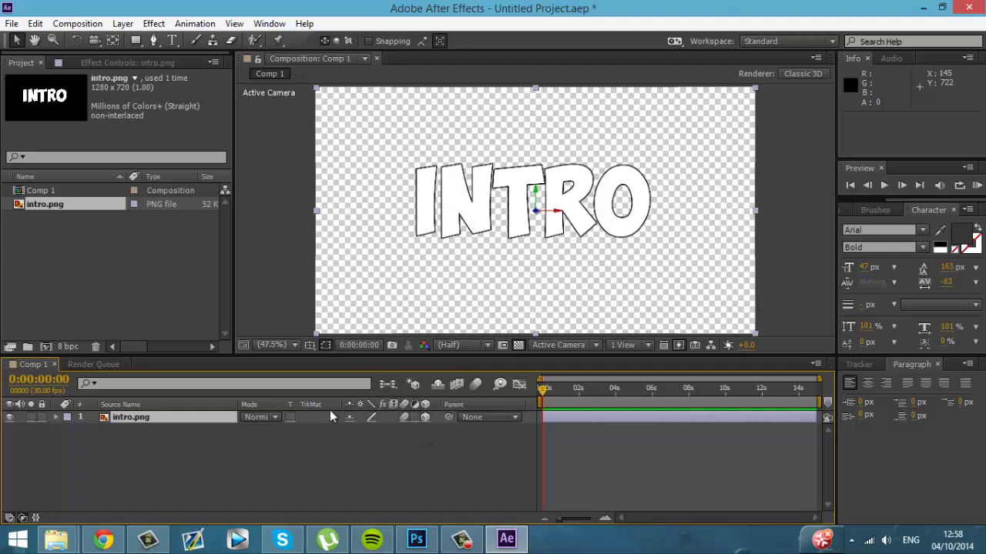
click(55, 417)
click(67, 428)
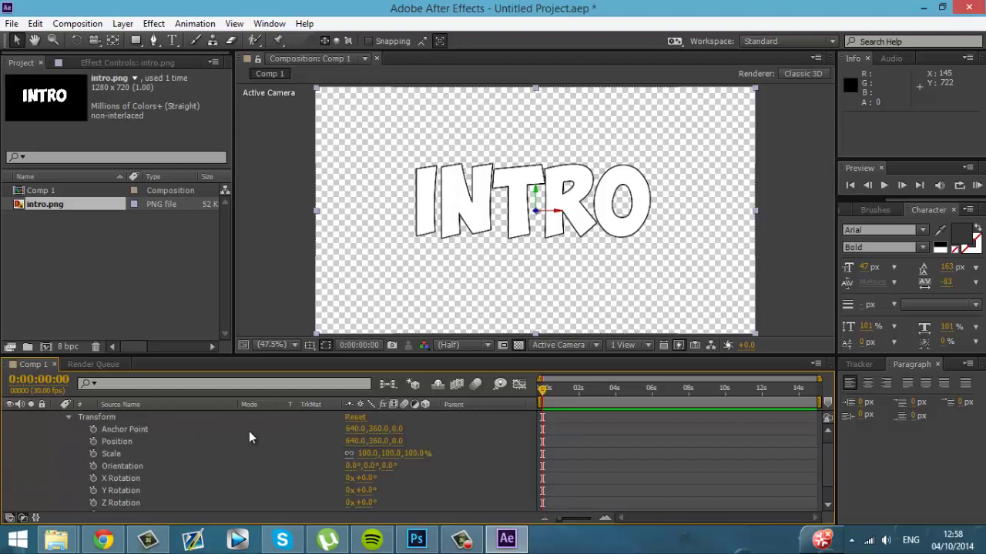
Step the current time forward two frames to 0:00:00:02.
click(897, 185)
click(897, 185)
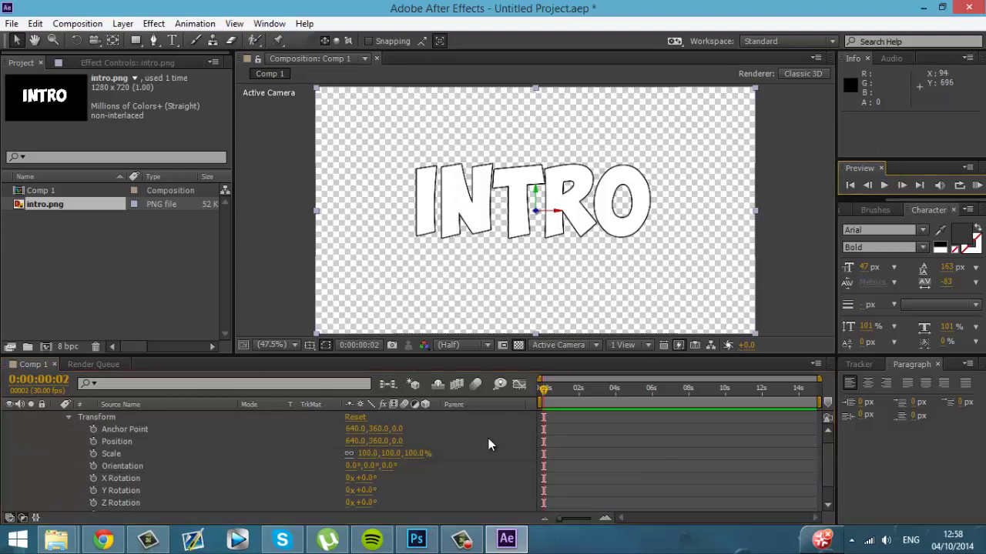
scroll(558, 417, down, 1)
scroll(575, 431, up, 2)
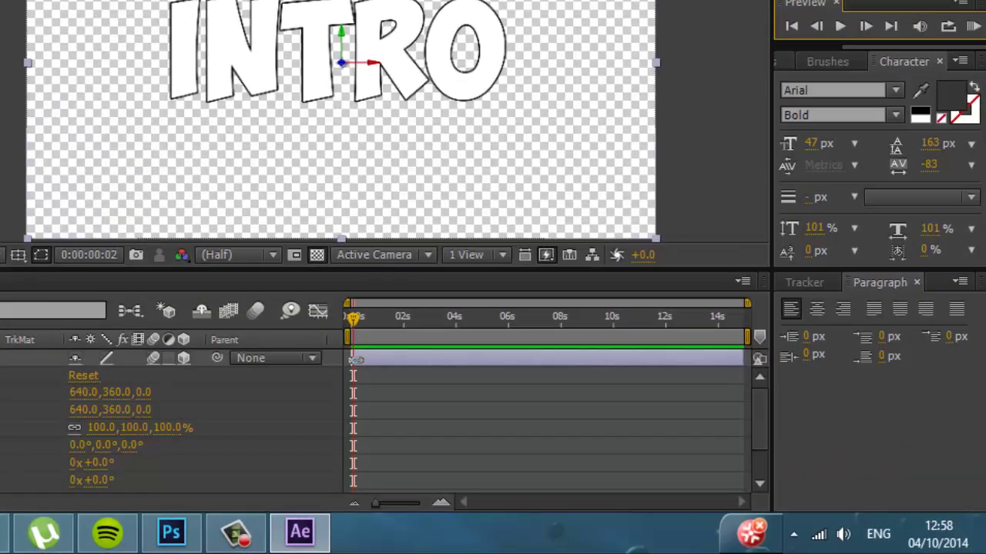
Shift the layer slightly later and set intro.png's Position Z to 20000.
drag(351, 360, 355, 360)
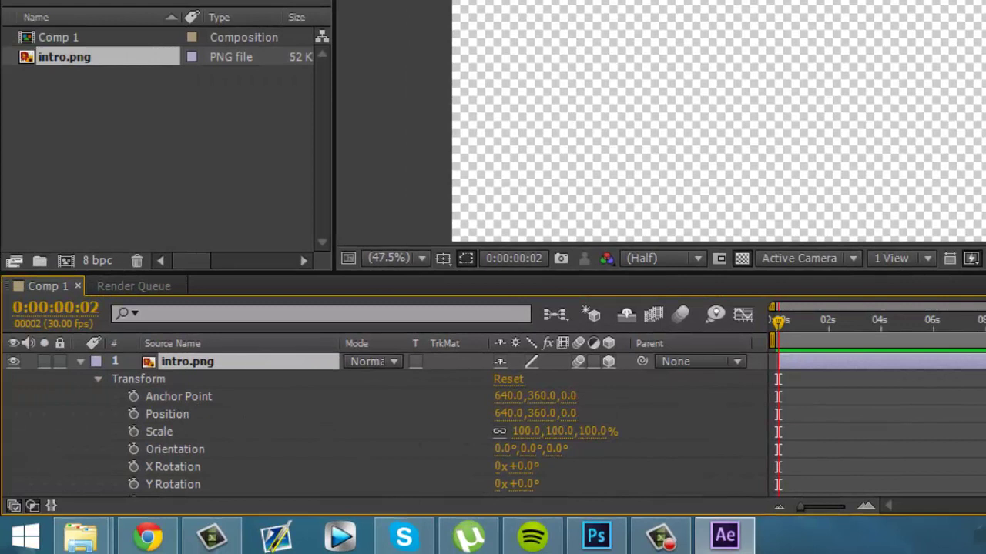
key(space)
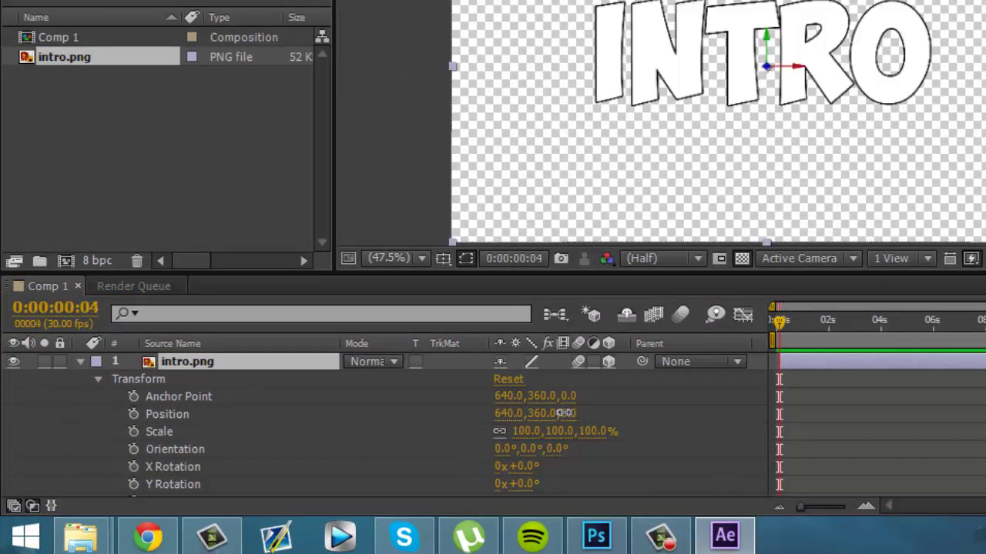
drag(569, 414, 724, 405)
click(577, 414)
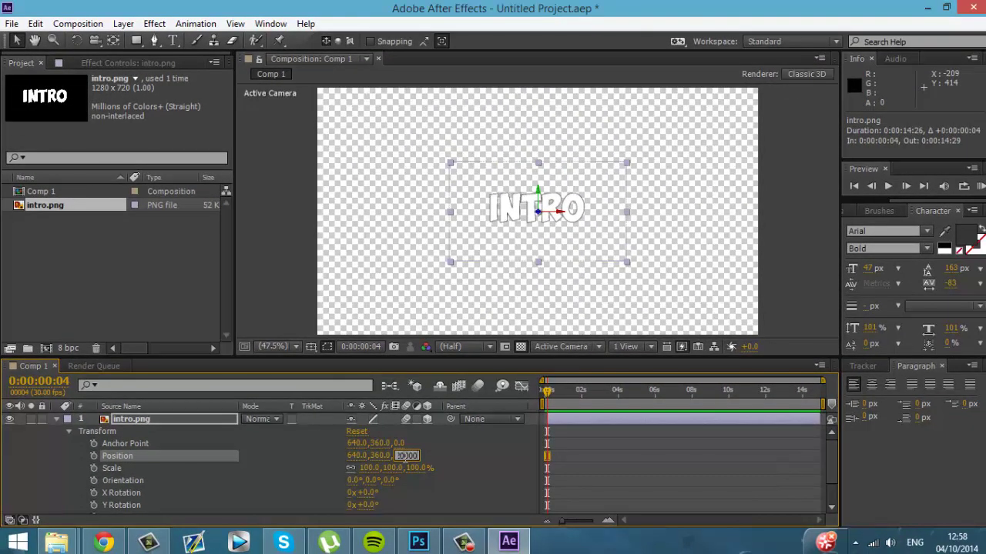
key(Return)
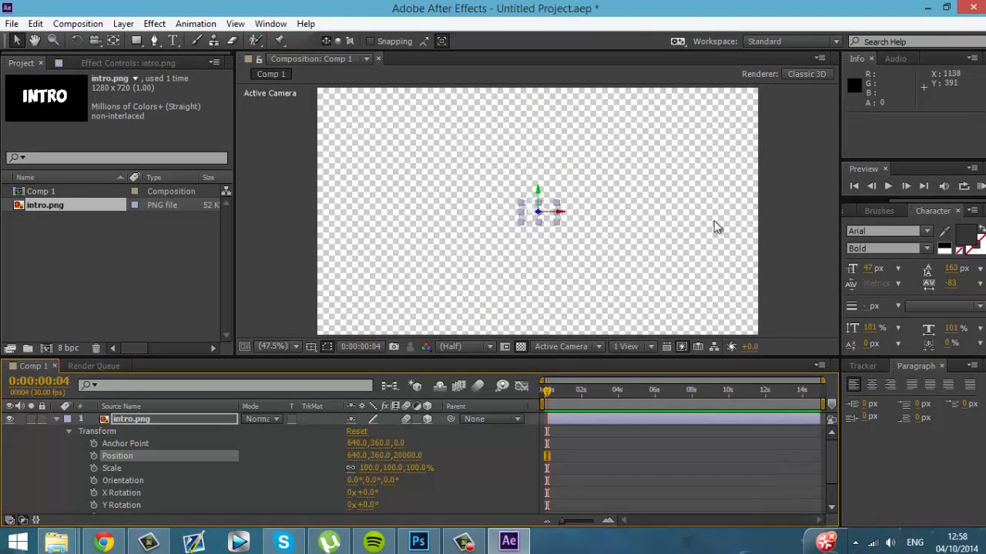
click(753, 218)
Move to frame 4 and set the first Position keyframe.
click(545, 393)
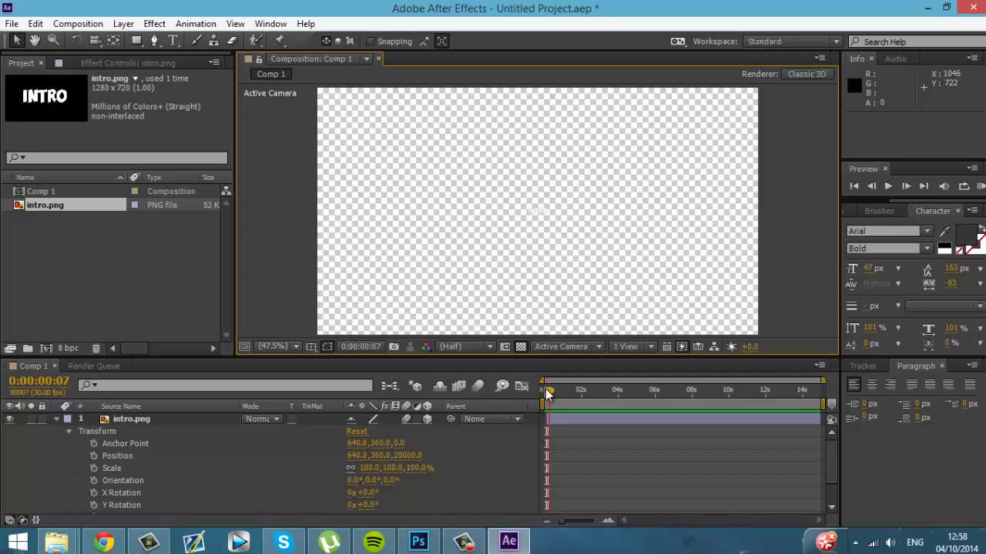
click(544, 393)
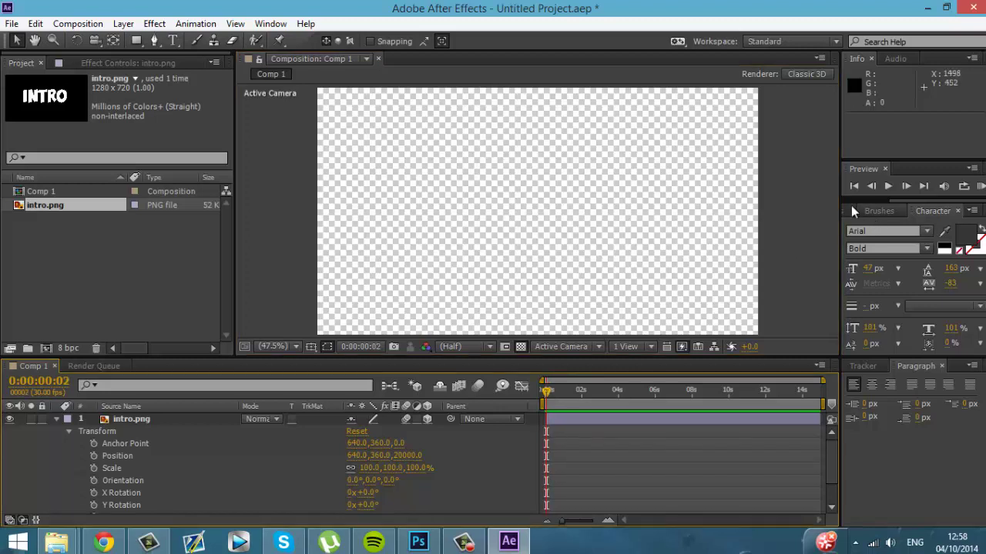
click(907, 187)
click(906, 186)
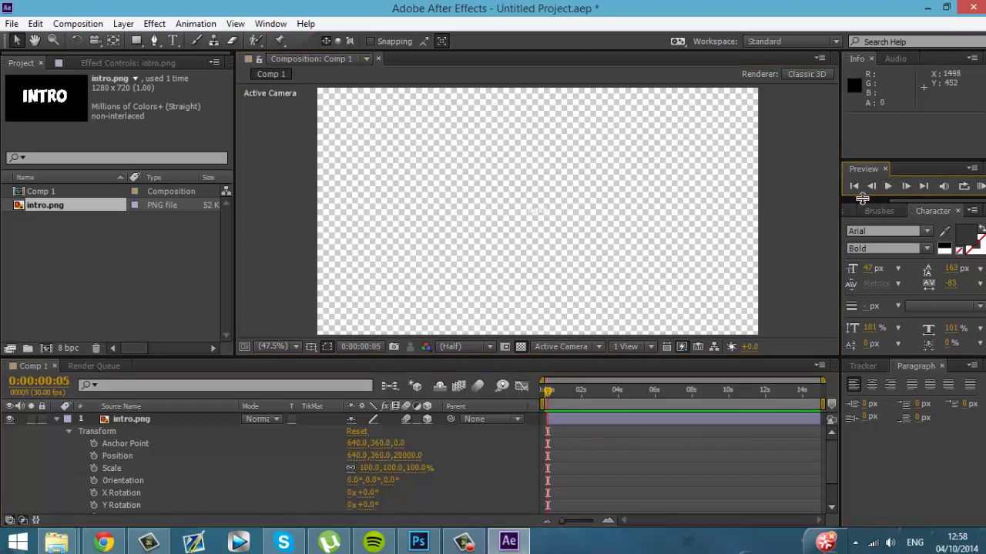
click(875, 191)
click(876, 192)
click(906, 188)
click(906, 187)
click(95, 456)
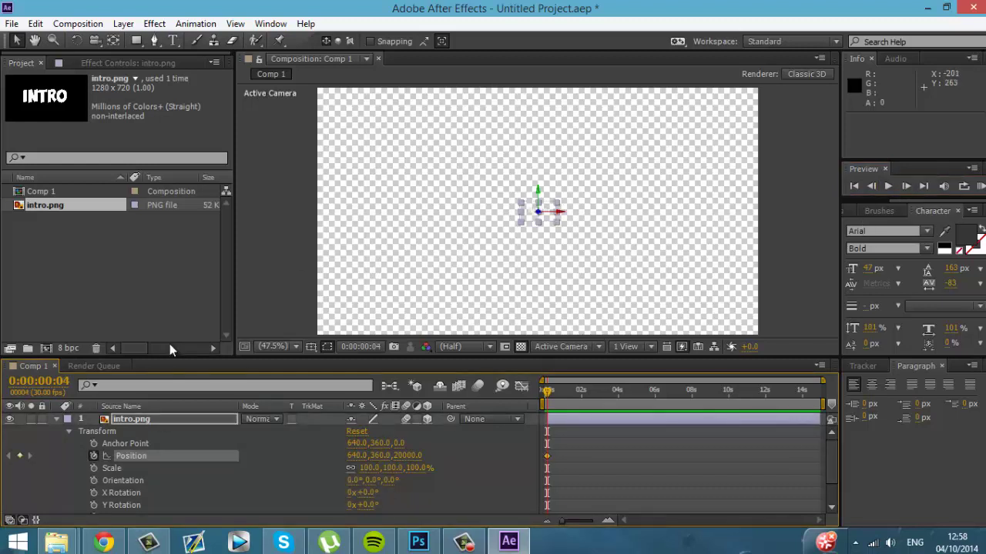
At about frame 20, set Position Z to 0 so INTRO lands full size.
click(549, 394)
drag(549, 397, 561, 396)
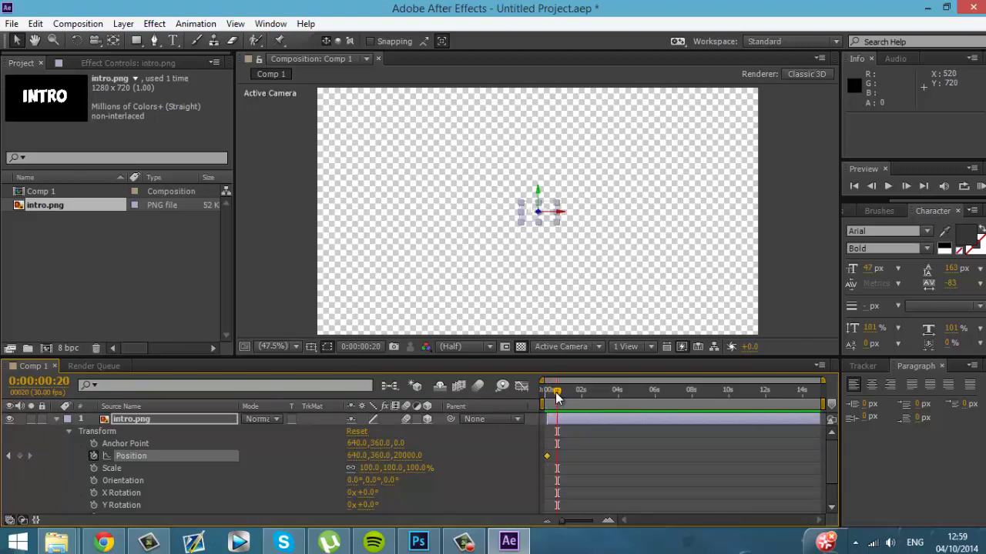
click(407, 455)
click(784, 210)
Preview the zoom-in several times from the start and scrub to check its timing.
click(545, 390)
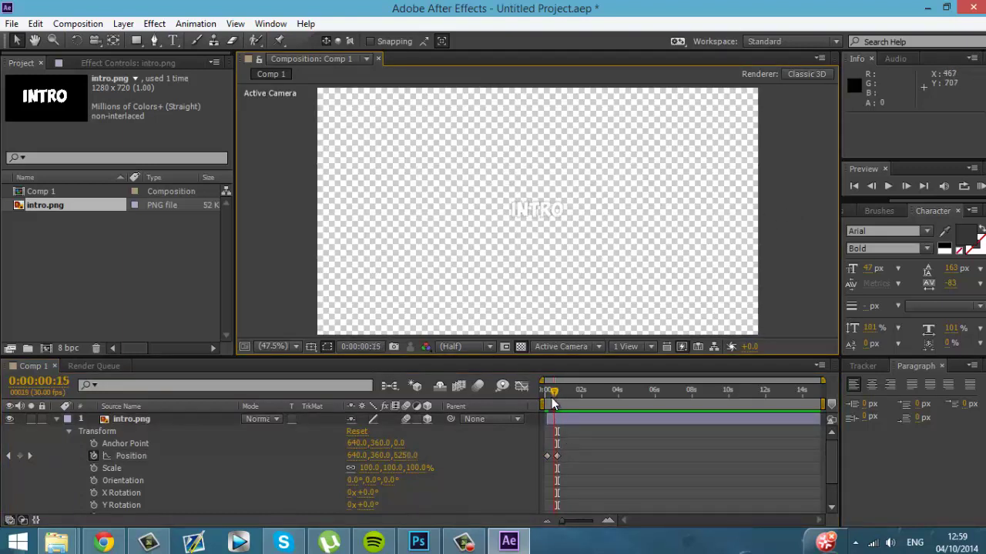
click(887, 187)
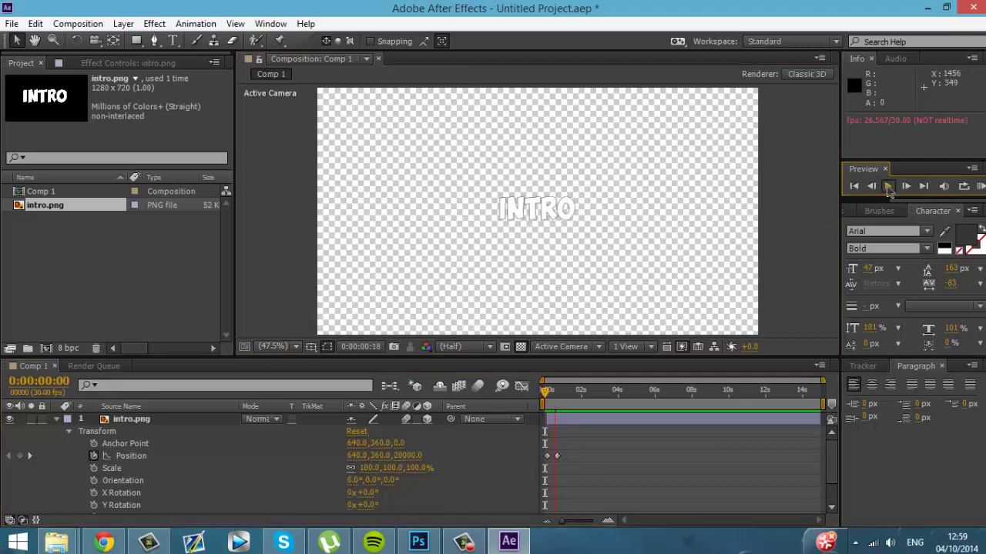
drag(560, 391, 544, 390)
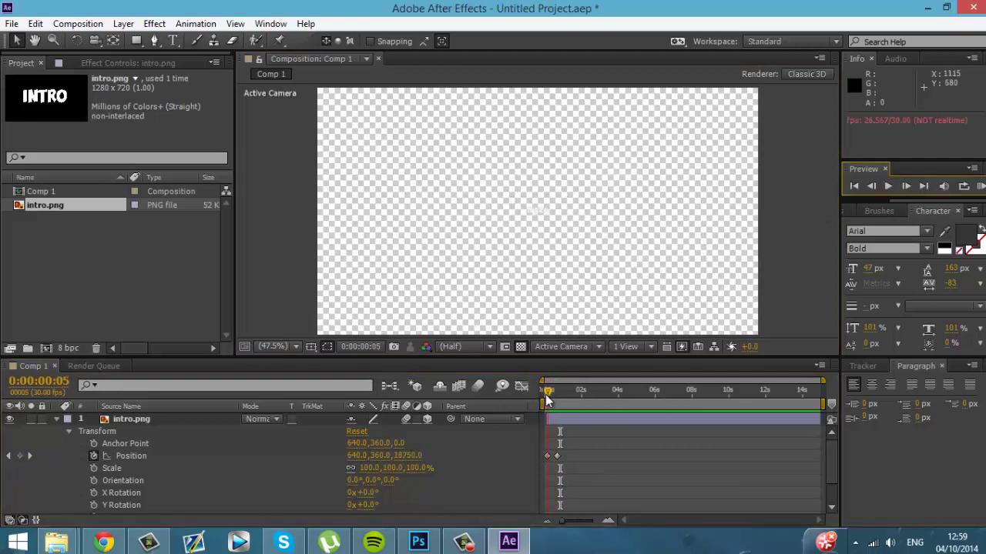
click(886, 188)
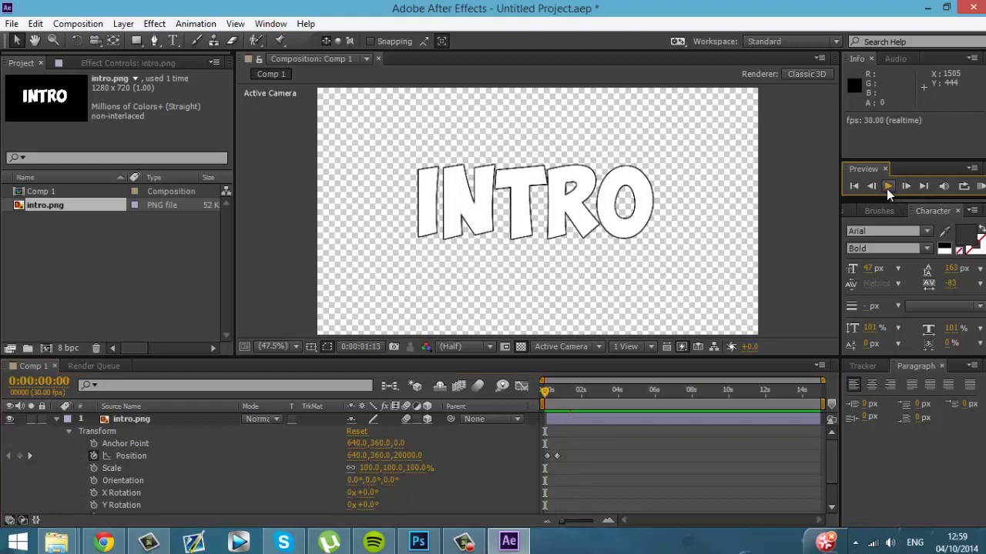
click(887, 189)
drag(553, 393, 545, 391)
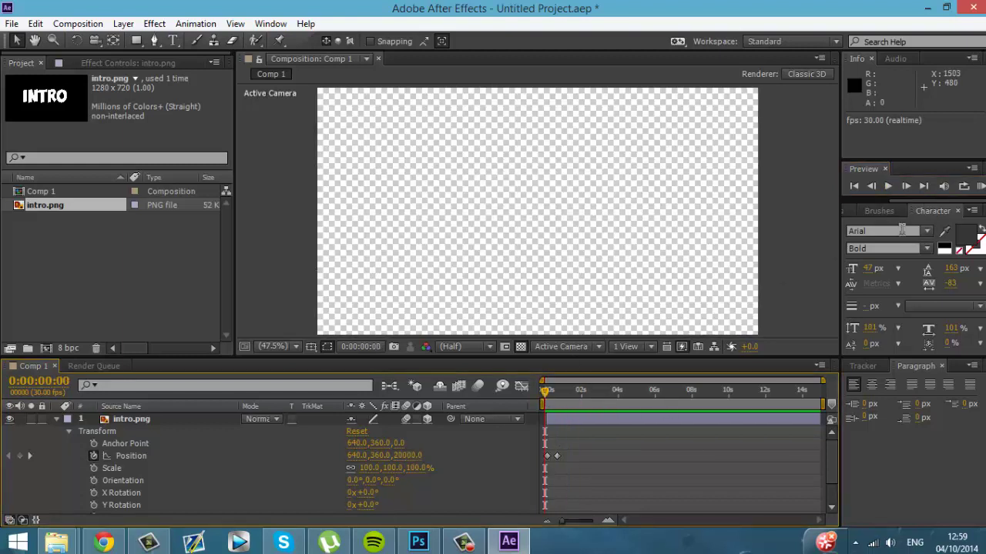
click(891, 190)
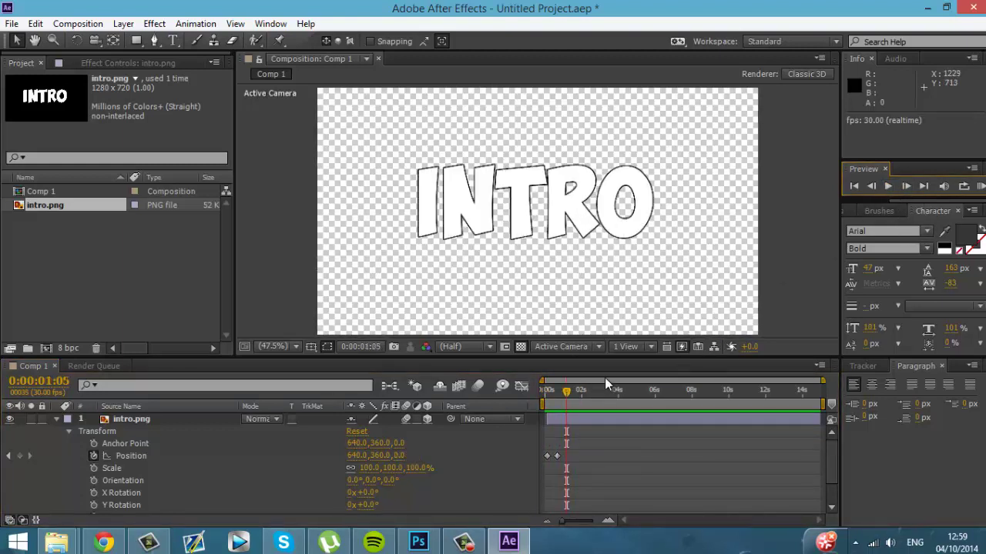
drag(566, 392, 555, 395)
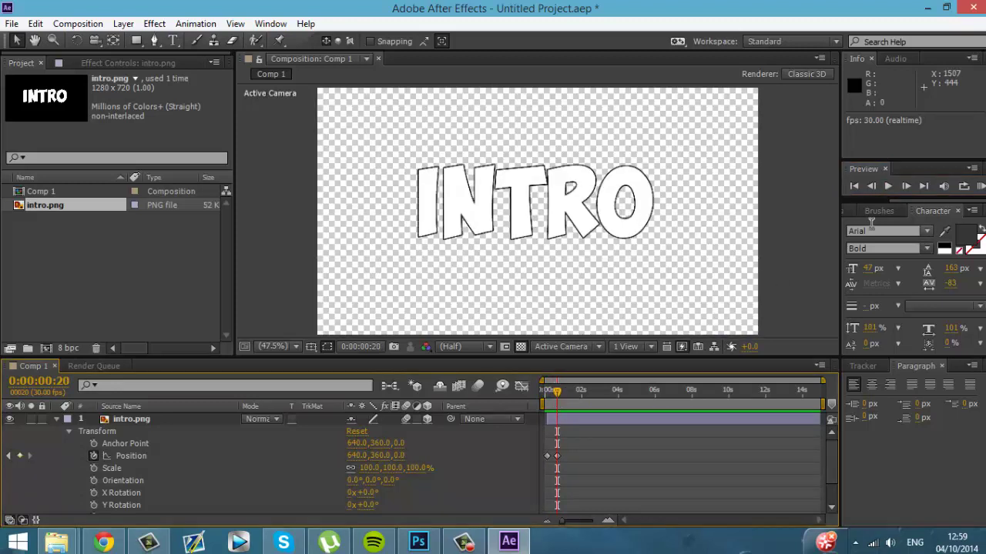
At frame 21, set Position Z to about -445 and move that keyframe to roughly 14 seconds.
click(905, 186)
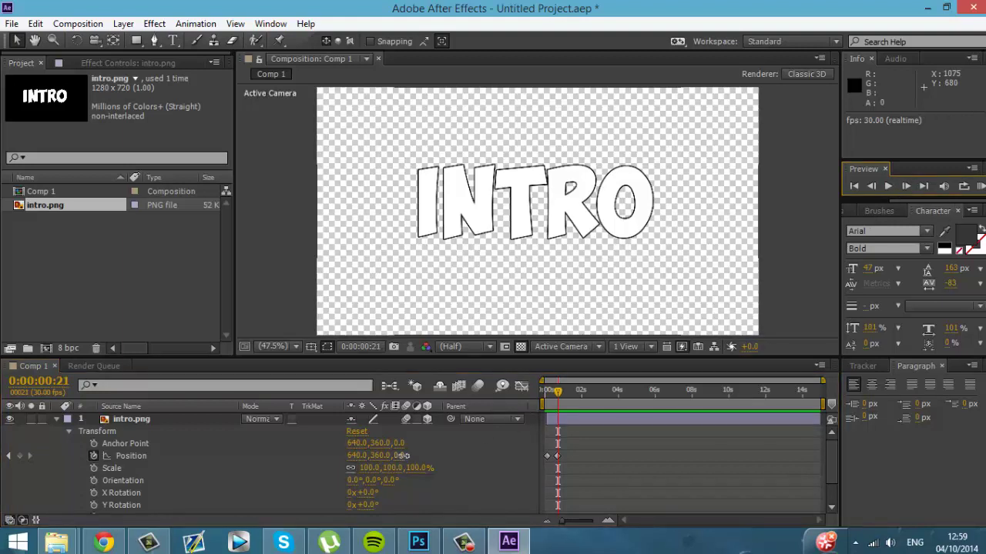
drag(405, 456, 49, 393)
drag(416, 461, 418, 445)
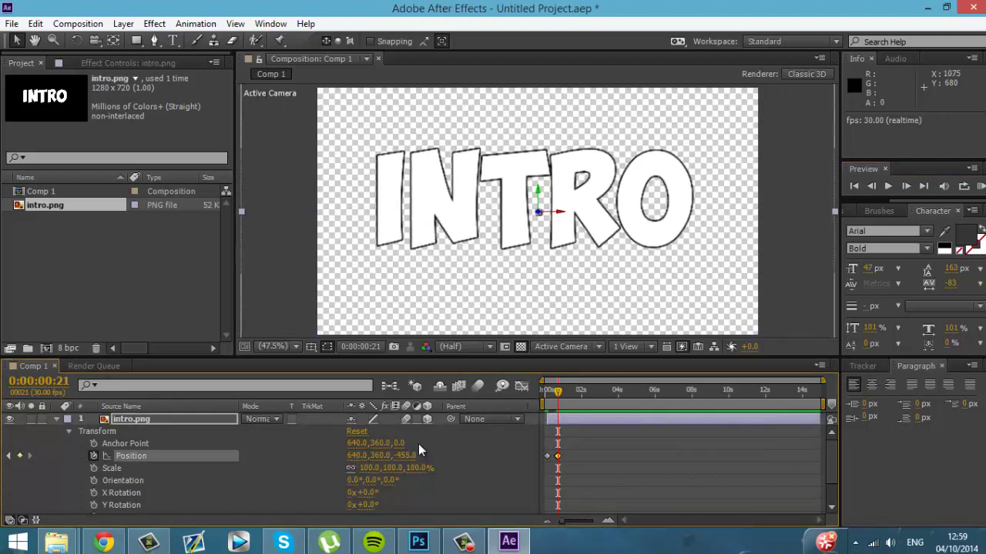
drag(559, 456, 812, 466)
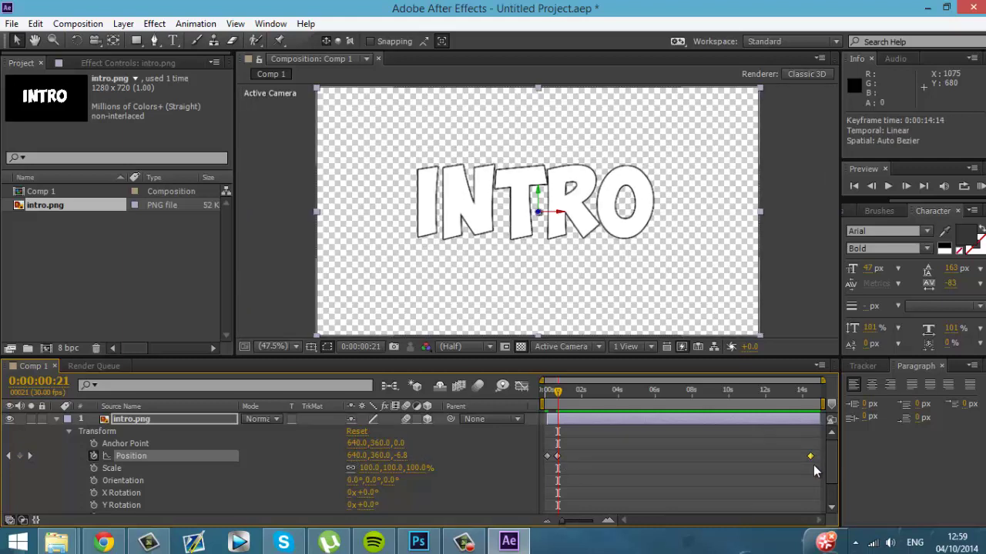
Fine-tune the end keyframe's timing and preview the animation from the start.
click(888, 187)
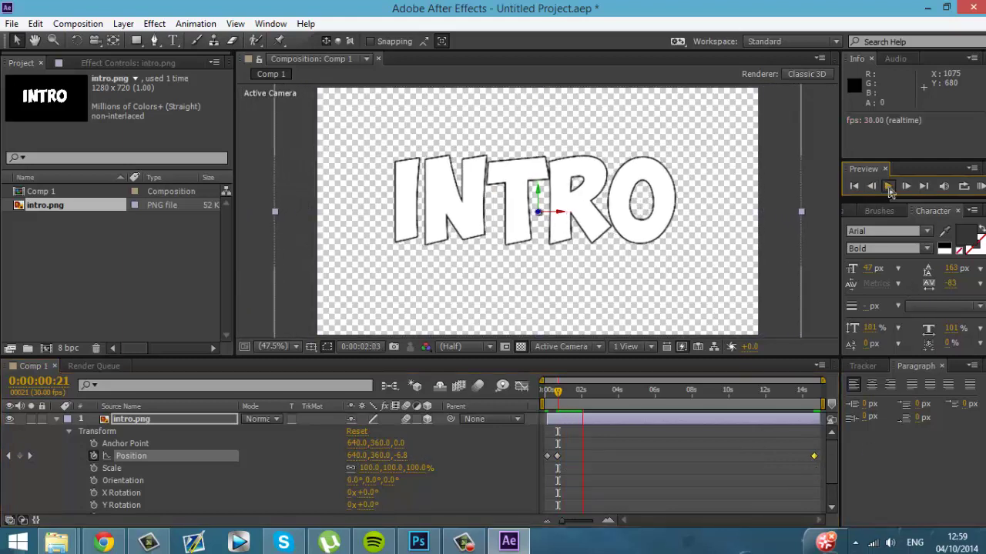
drag(810, 455, 985, 455)
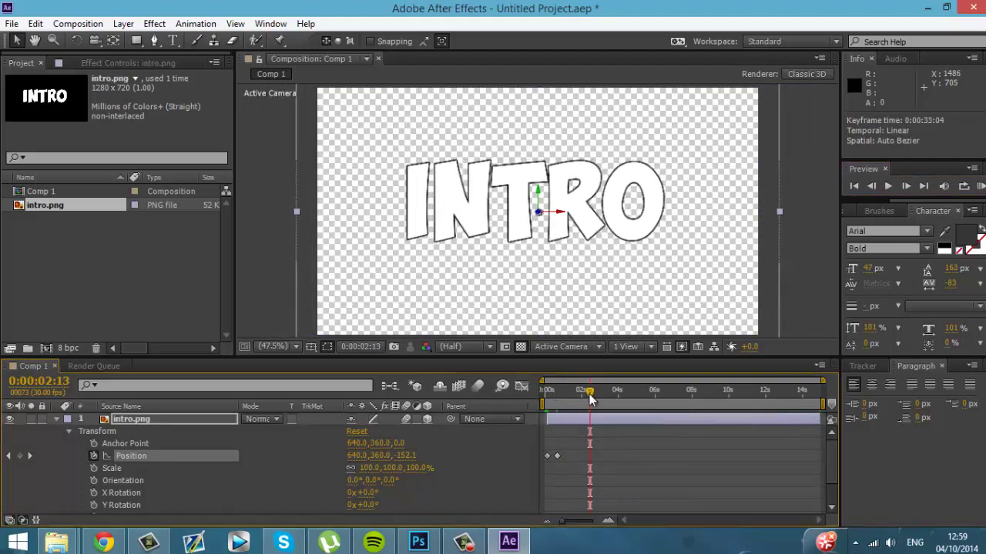
click(545, 403)
click(888, 187)
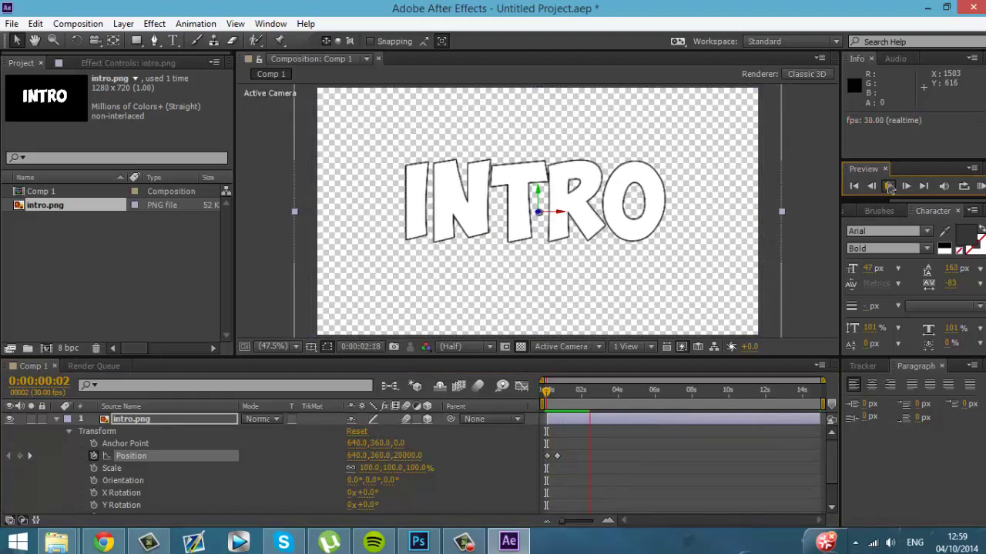
key(space)
drag(593, 392, 544, 397)
click(884, 190)
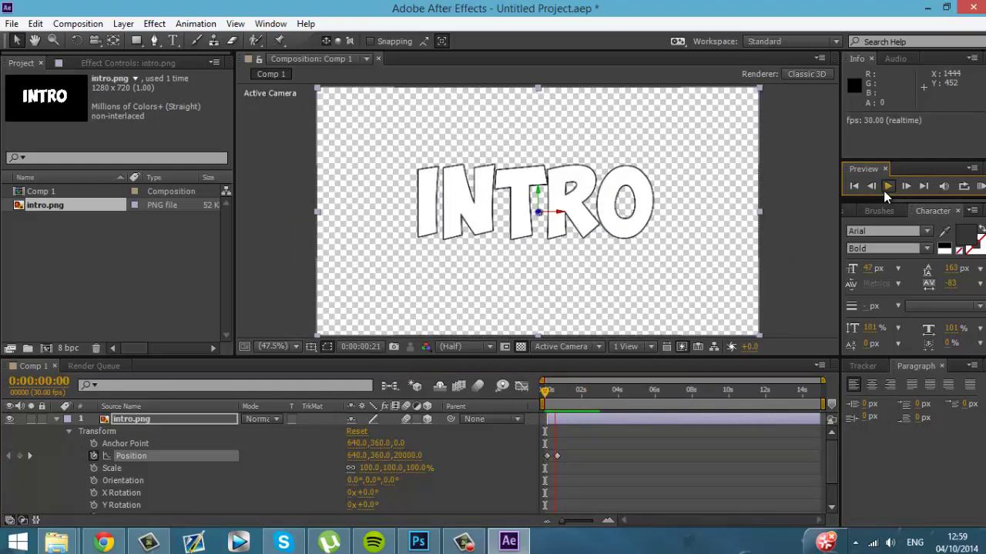
drag(578, 398, 523, 389)
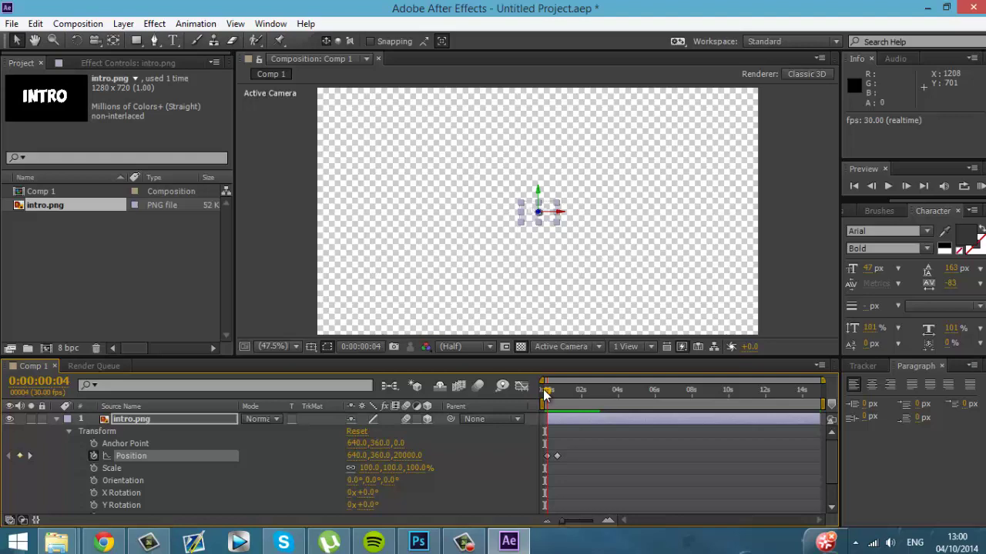
drag(547, 394, 573, 369)
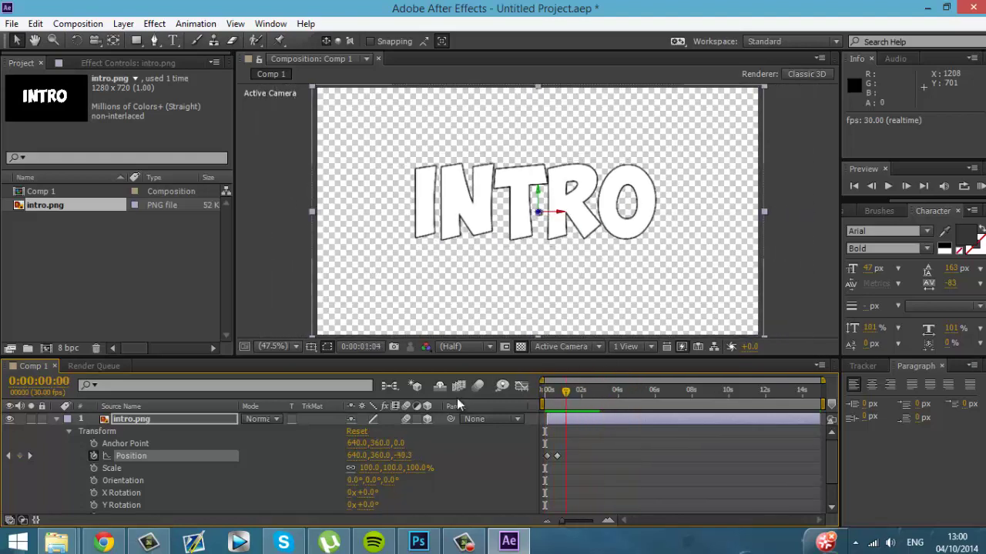
click(773, 403)
key(Home)
key(End)
key(Home)
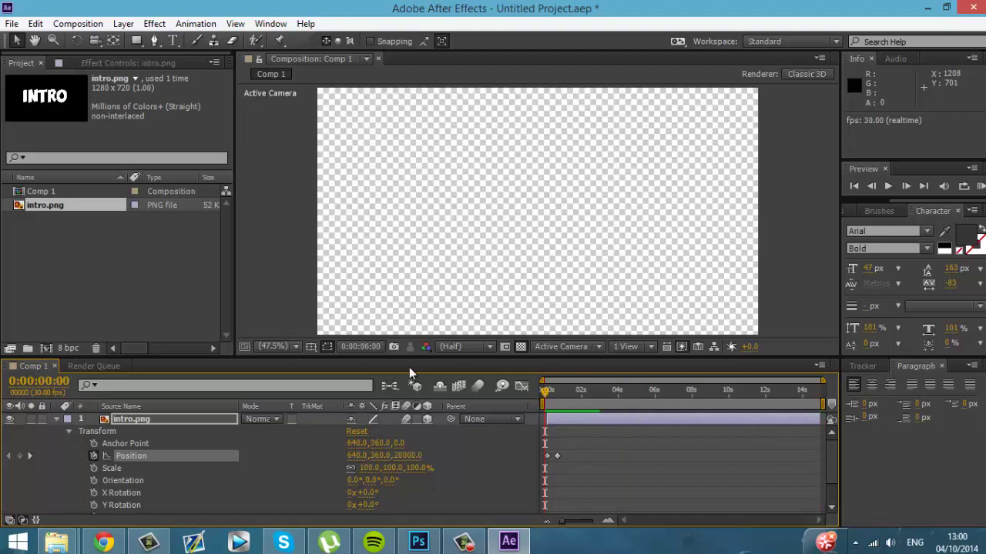
key(End)
drag(821, 383, 548, 374)
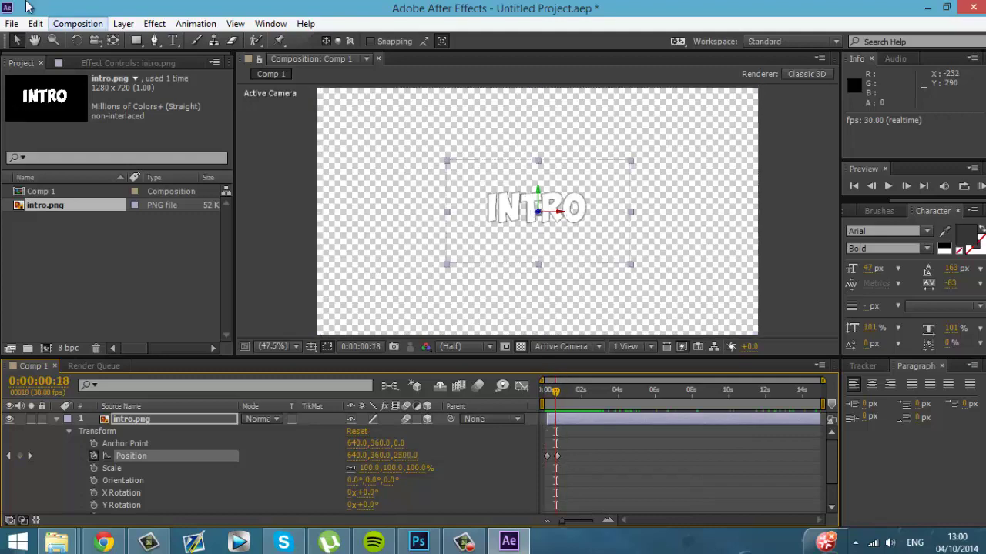
click(12, 24)
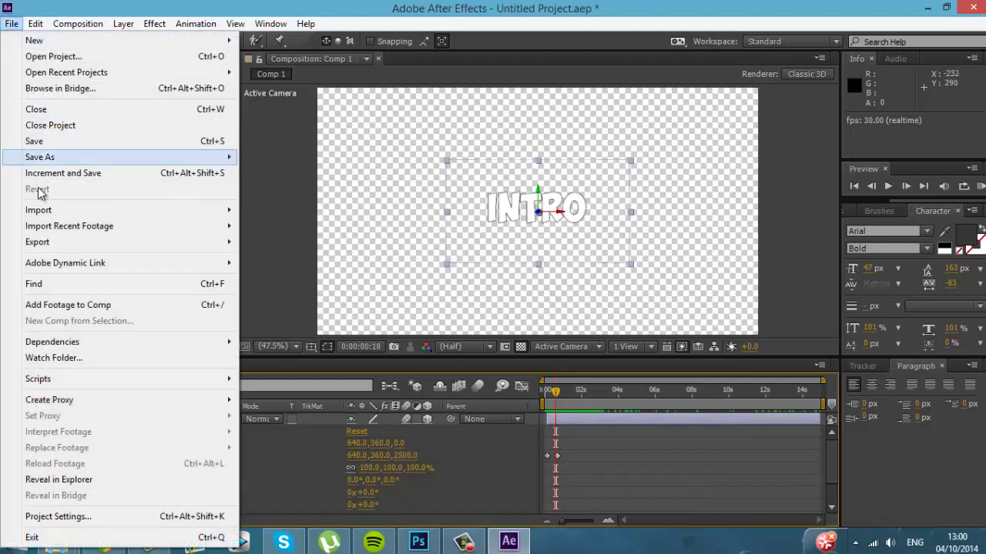
Dismiss the menu and navigate from the Shockwaves folder back to Project Files.
click(255, 198)
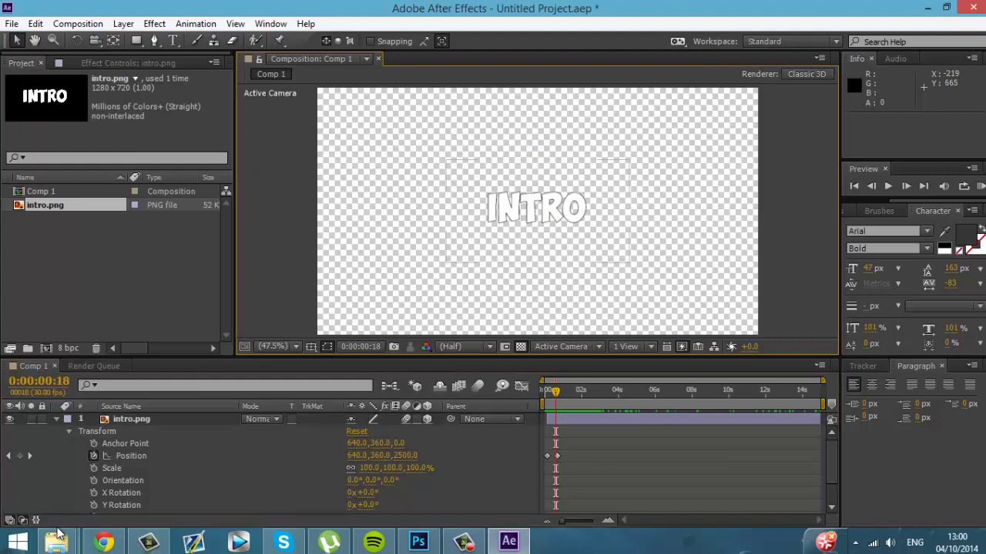
mouse_move(58, 539)
click(139, 476)
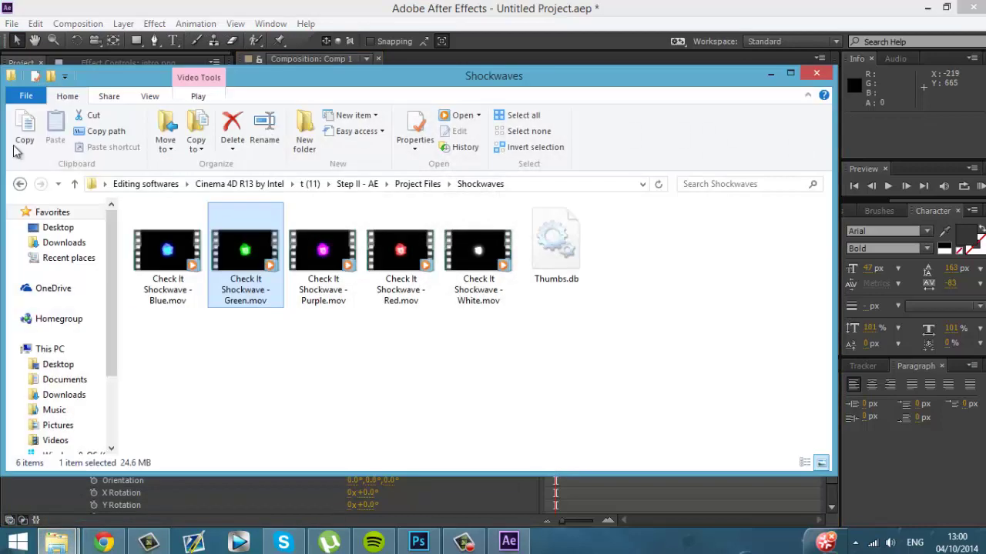
click(21, 187)
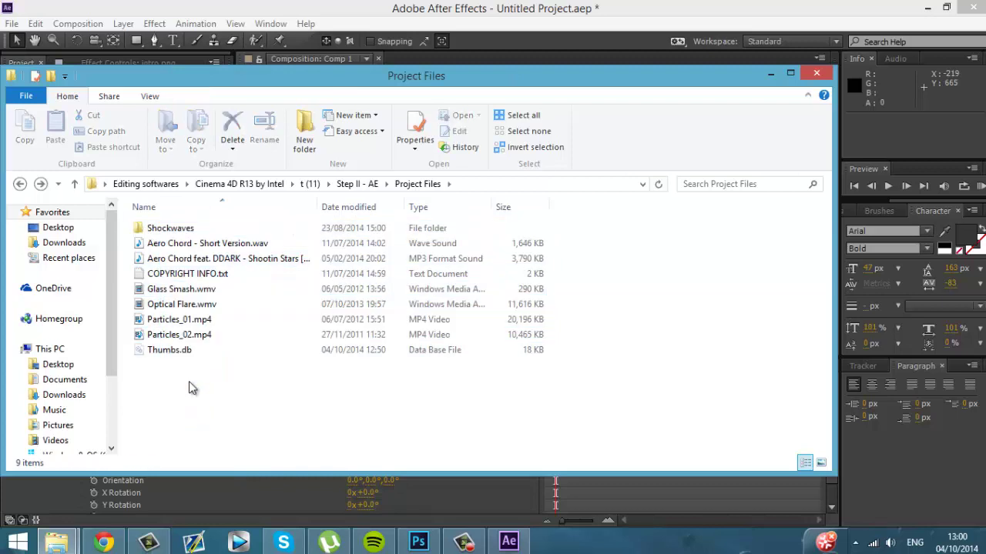
mouse_move(190, 298)
mouse_down()
mouse_move(215, 437)
mouse_move(190, 299)
mouse_up()
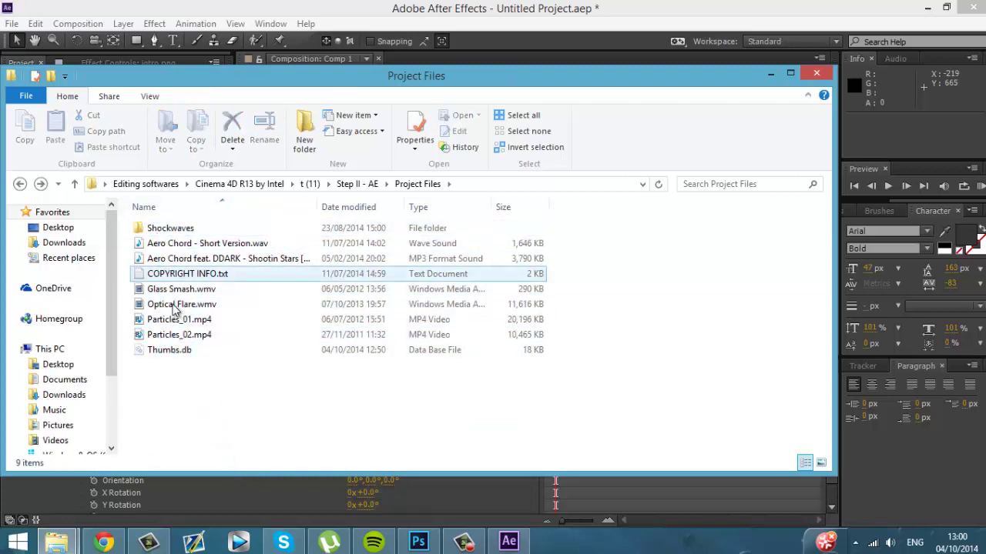
Select Particles_02.mp4 and drag it into the After Effects Project panel.
click(157, 292)
click(173, 337)
click(174, 290)
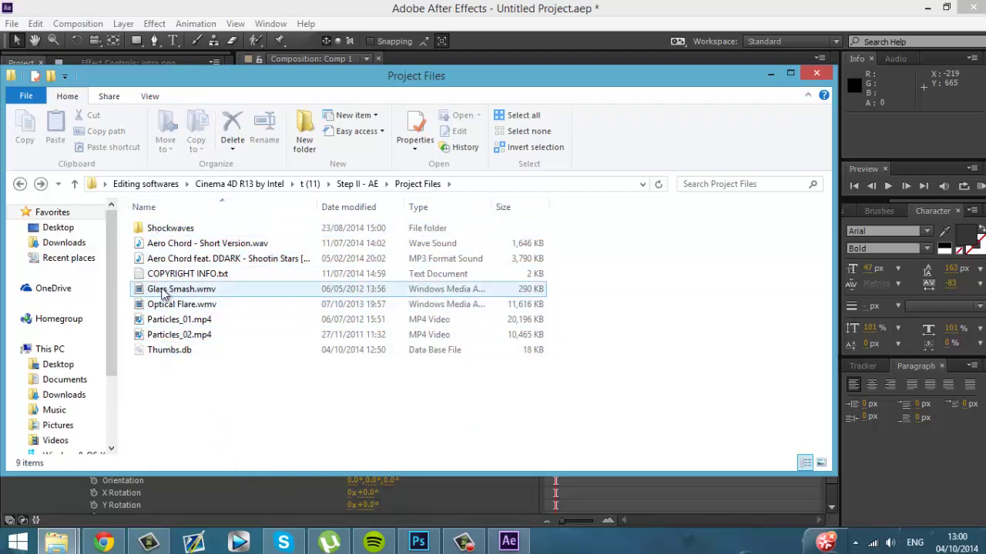
click(176, 337)
click(182, 323)
click(182, 324)
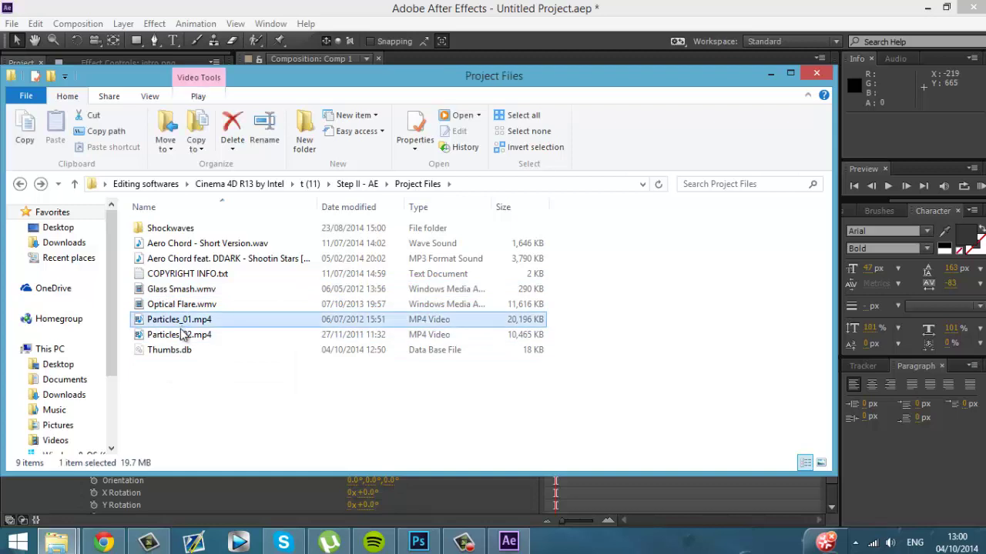
click(183, 336)
click(184, 325)
click(191, 336)
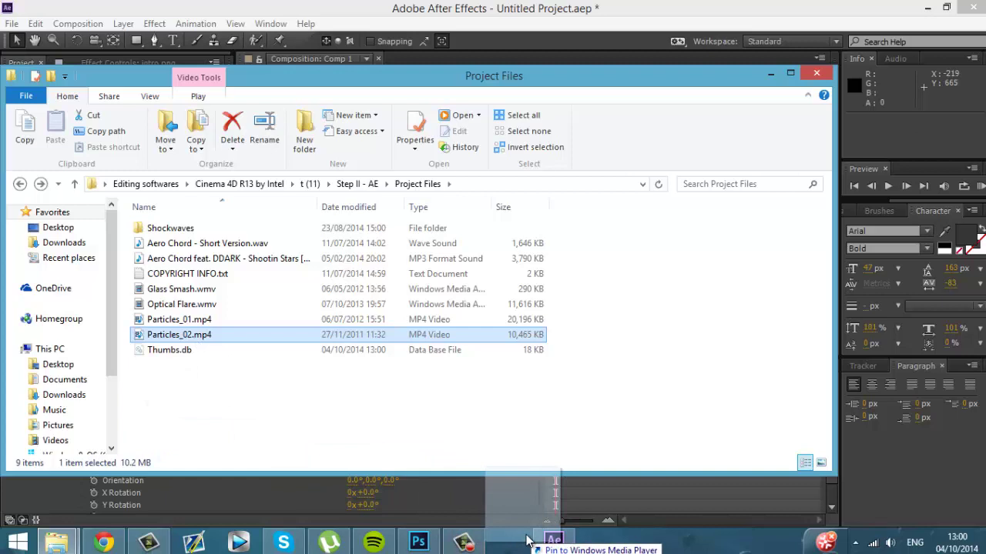
click(479, 506)
drag(479, 502, 39, 261)
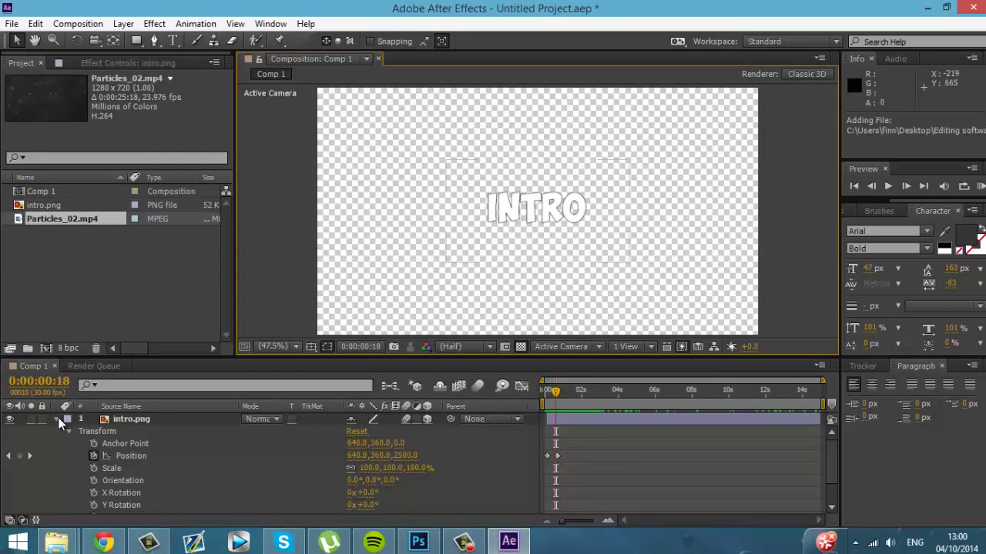
Add Particles_02.mp4 below the collapsed intro.png layer, preview it, then bring back Project Files.
click(57, 418)
drag(61, 219, 125, 456)
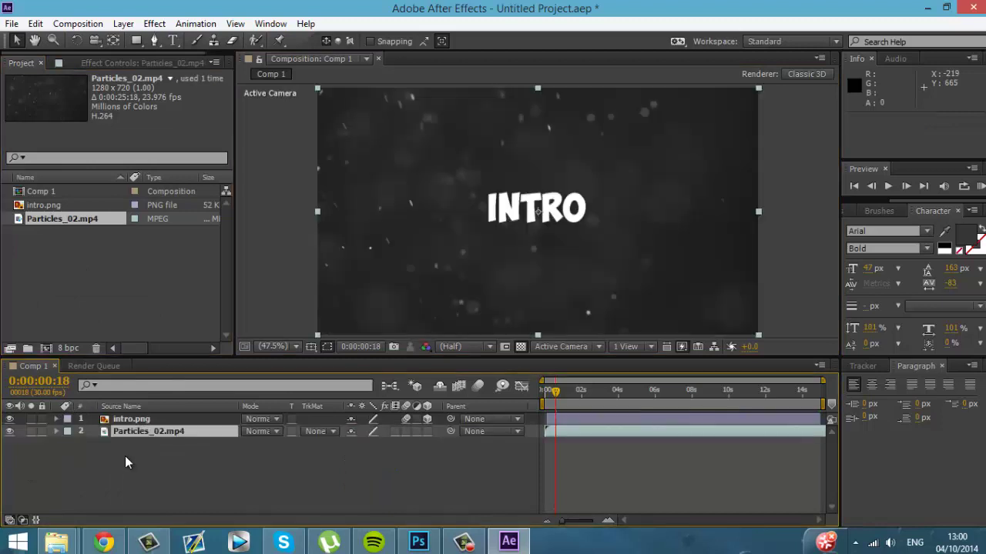
mouse_move(554, 393)
mouse_down()
mouse_move(634, 390)
mouse_move(546, 391)
mouse_up()
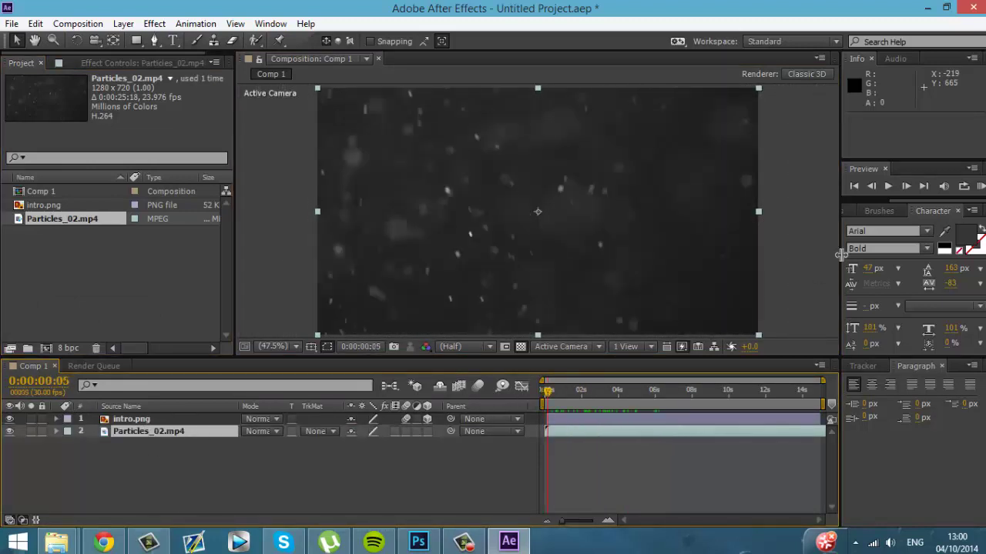
click(888, 189)
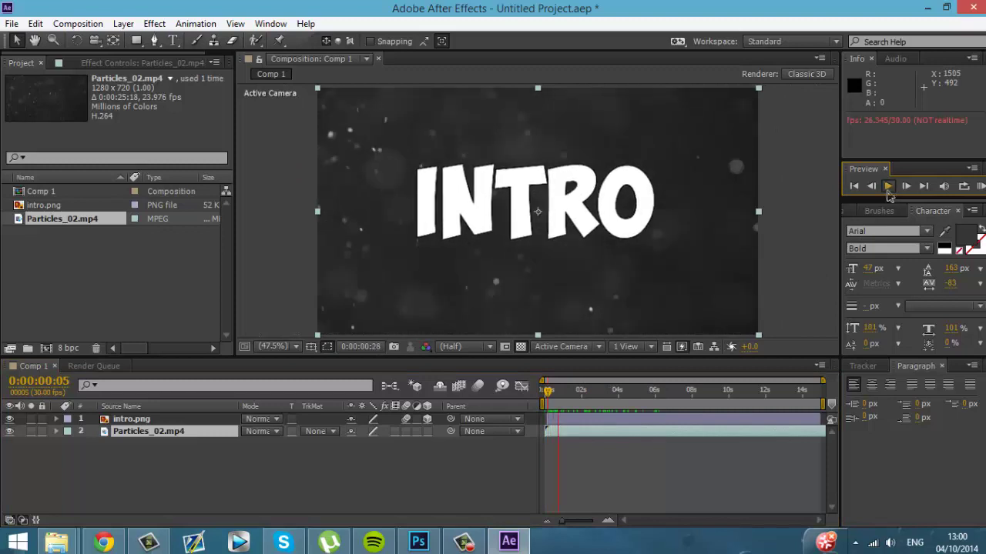
click(541, 397)
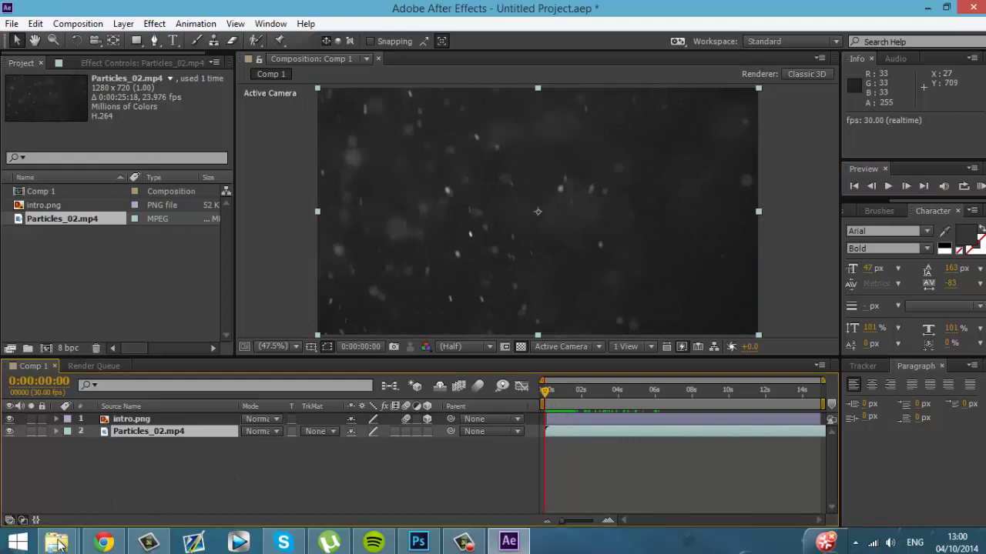
mouse_move(58, 543)
click(85, 463)
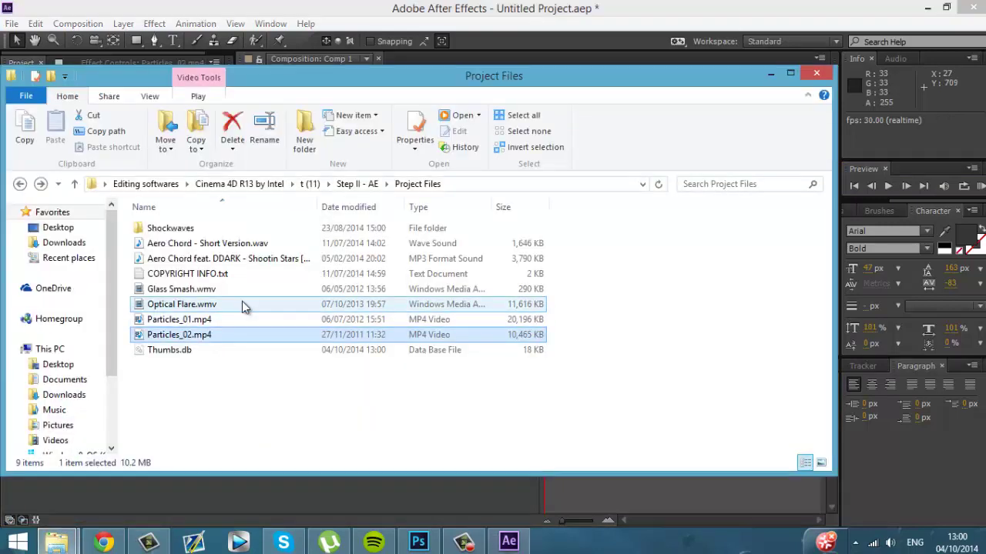
Drag Glass Smash.wmv from Explorer into the timeline above Particles_02.mp4.
drag(238, 291, 161, 427)
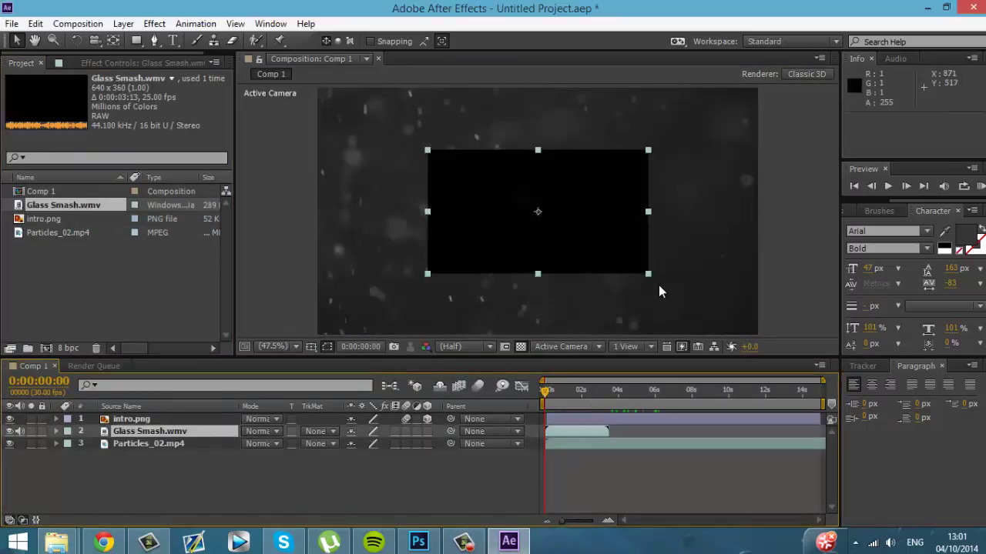
Scale Glass Smash to fill the frame, start it at frame 8, and blend it in Screen mode.
drag(649, 276, 760, 338)
drag(580, 433, 586, 433)
right_click(582, 433)
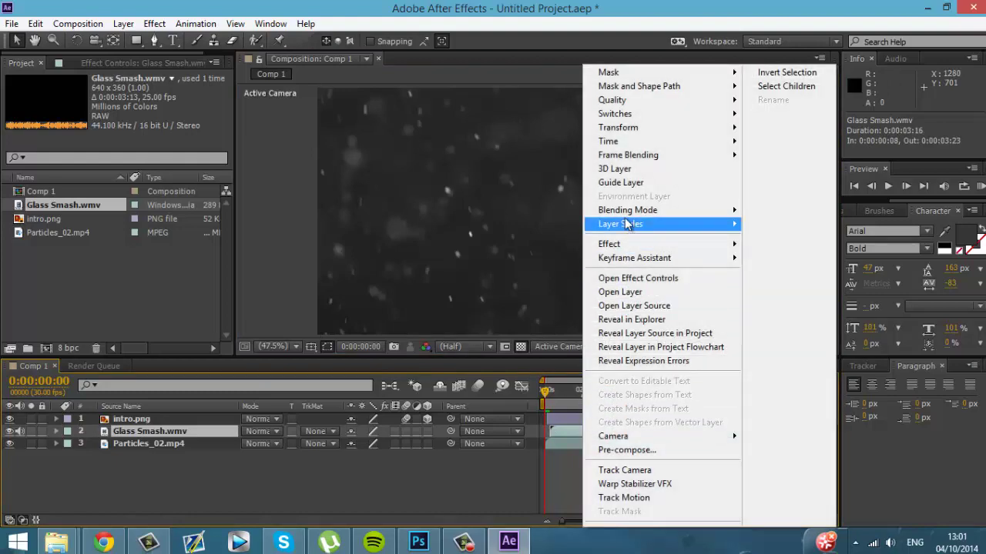
mouse_move(628, 210)
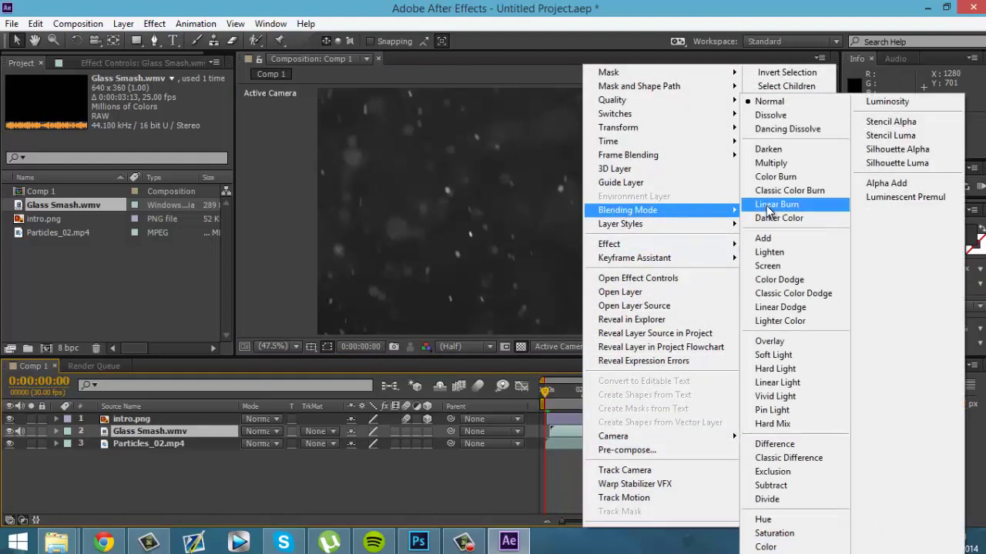
click(768, 266)
mouse_move(545, 390)
mouse_down()
mouse_move(562, 385)
mouse_move(550, 389)
mouse_move(561, 393)
mouse_up()
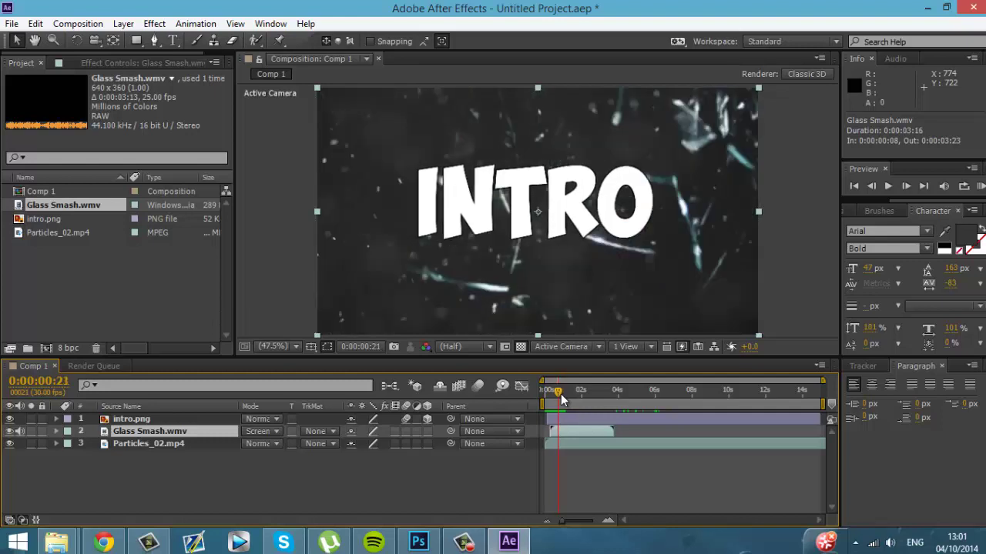
Step through frames and slide the Glass Smash layer nine frames later to start at 0:00:00:17.
click(874, 192)
click(875, 191)
click(900, 186)
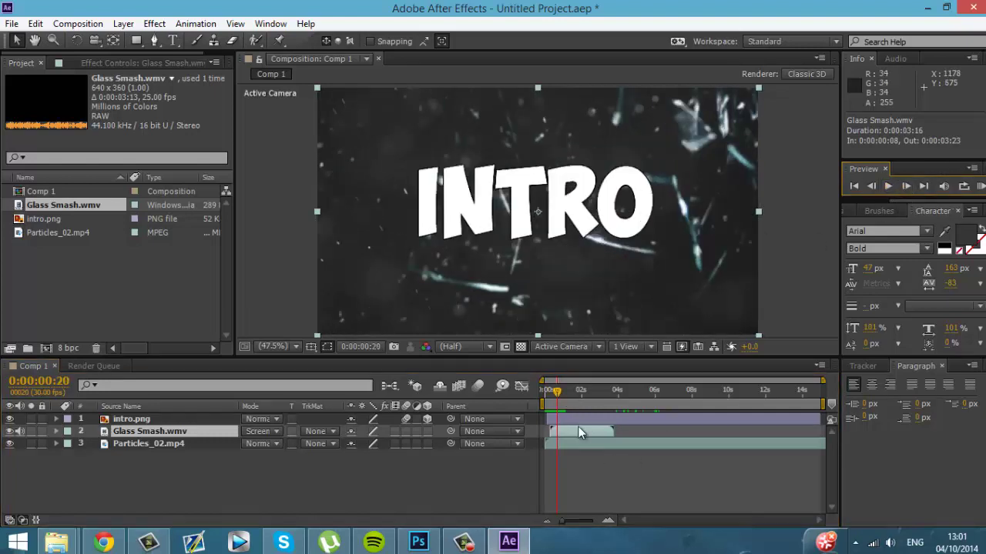
drag(564, 429, 569, 428)
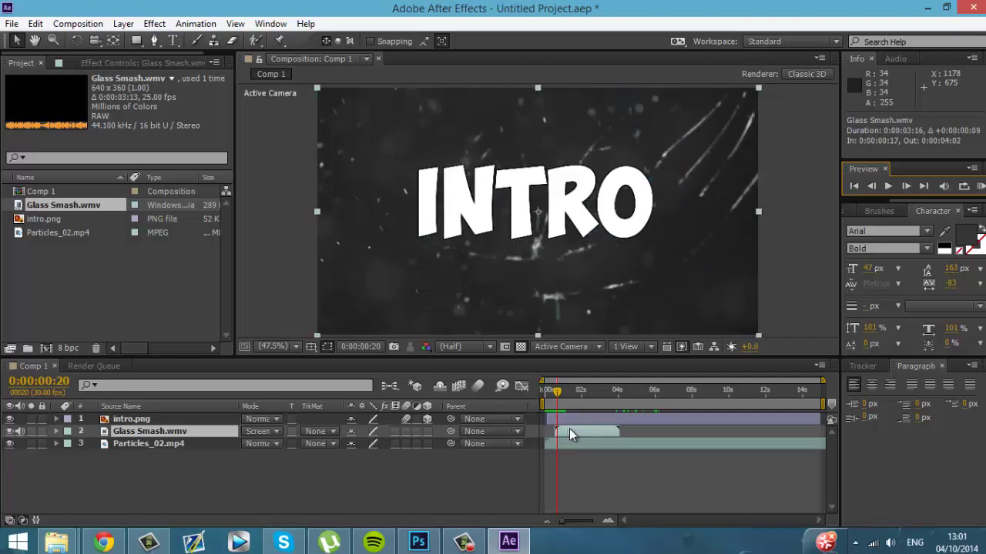
Preview the smash timing from the start, stopping and scrubbing back to 0:00:00:17.
click(871, 187)
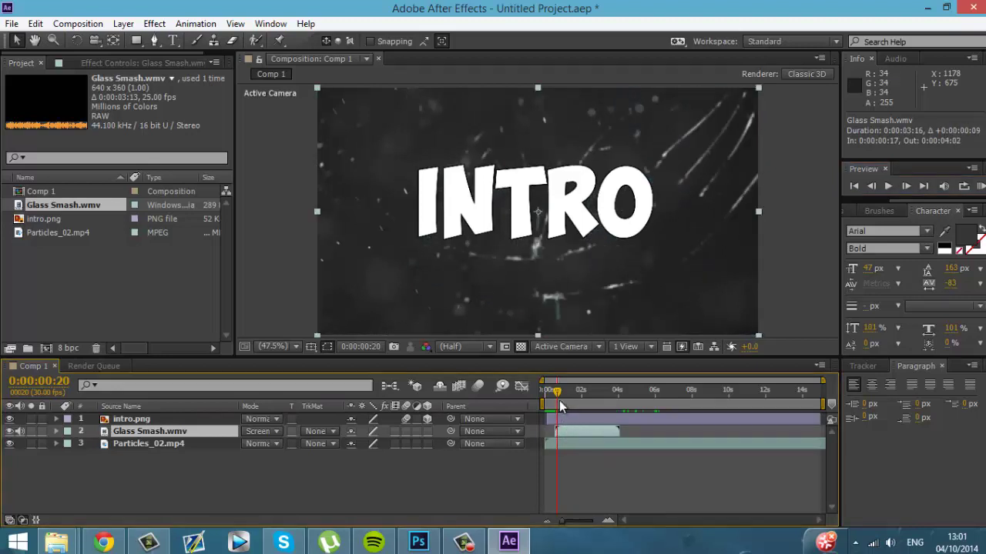
click(887, 185)
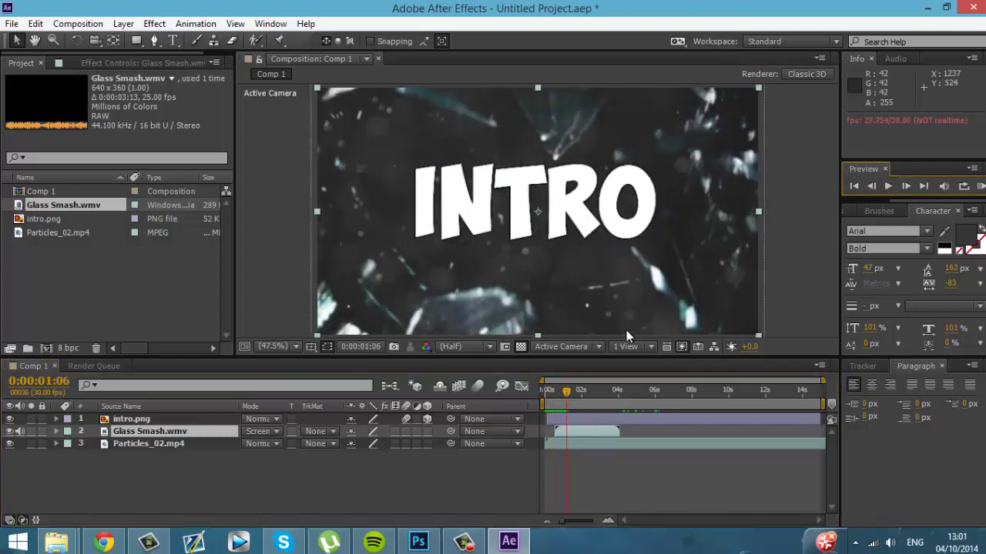
click(546, 404)
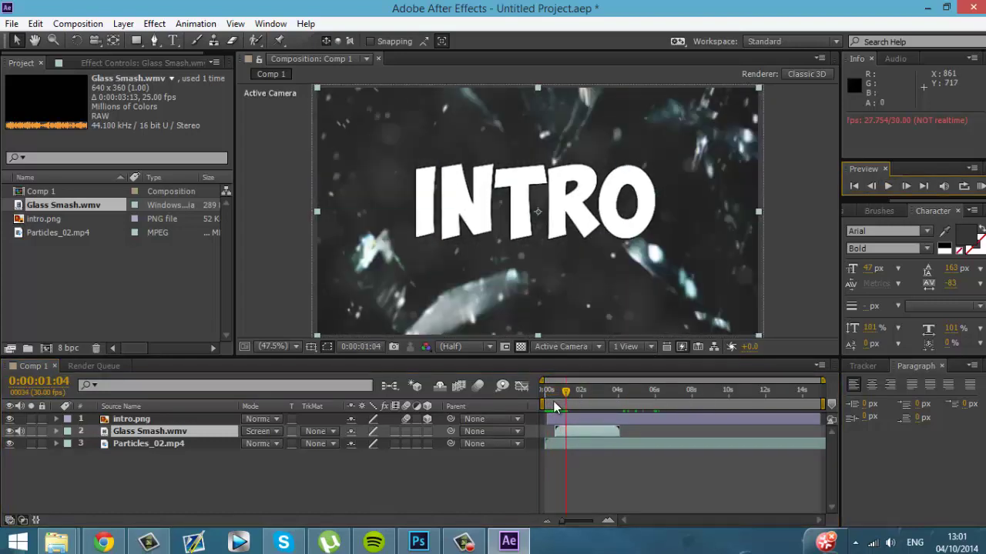
click(554, 402)
click(887, 186)
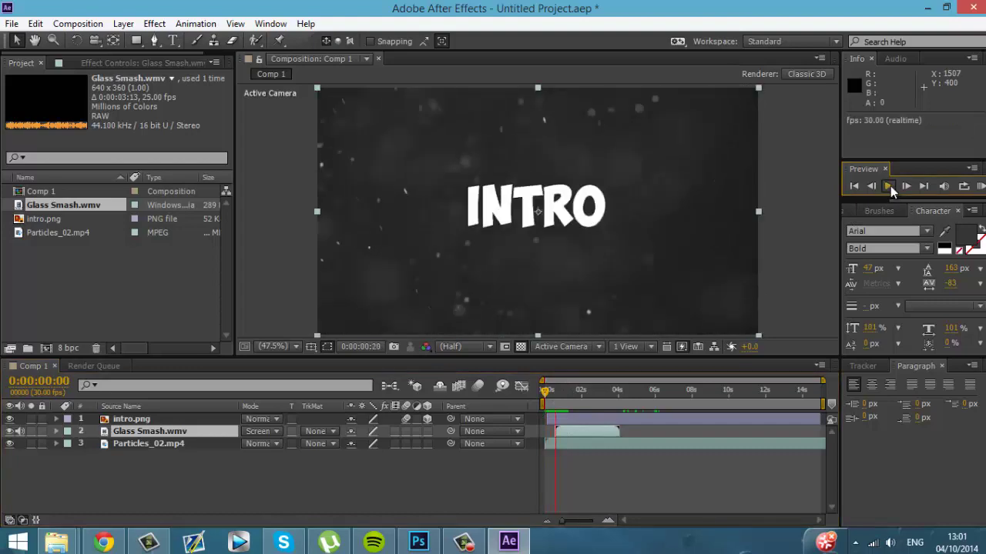
click(572, 403)
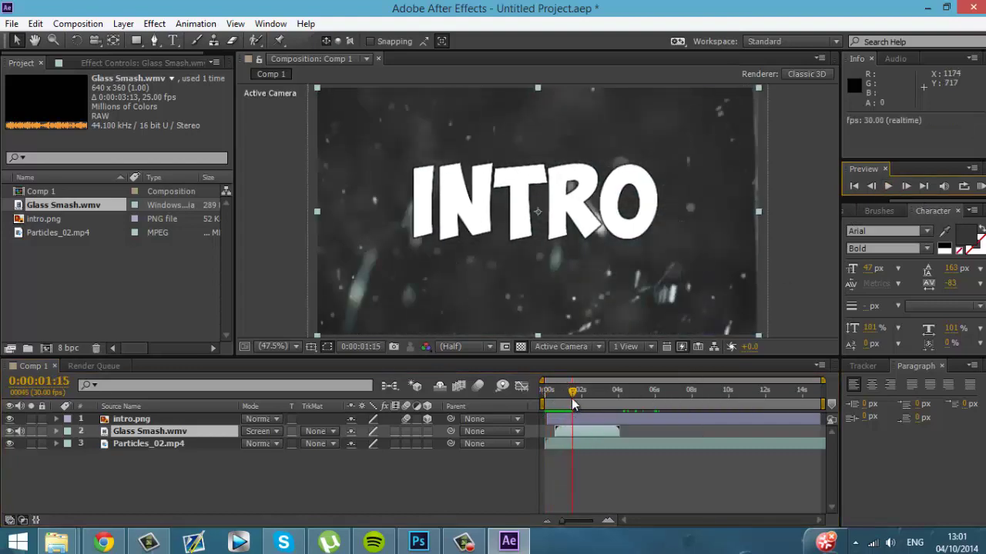
drag(572, 403, 558, 405)
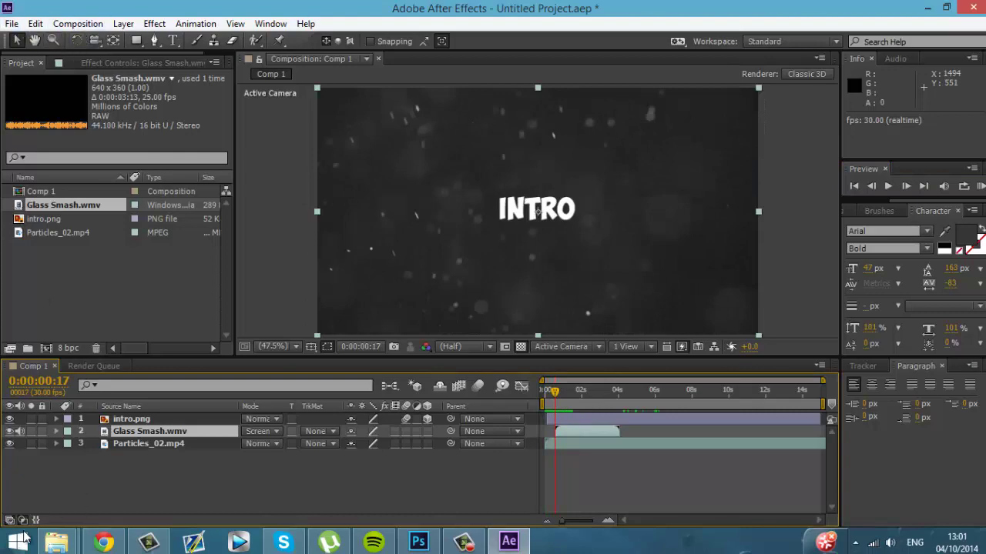
Drag Optical Flare.wmv from the Project Files folder into Comp 1 as layer 2.
mouse_move(56, 542)
click(83, 481)
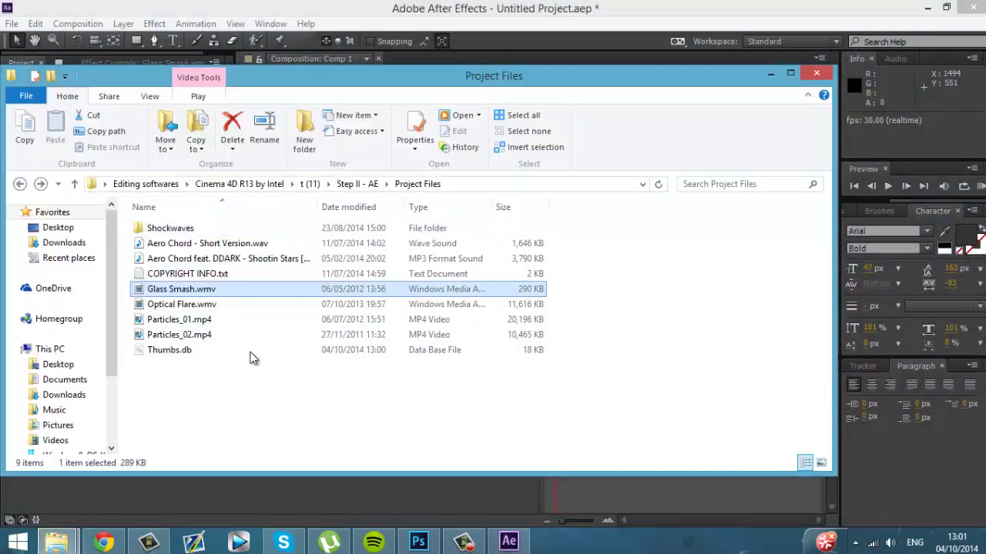
drag(231, 306, 341, 434)
click(231, 306)
drag(231, 307, 165, 430)
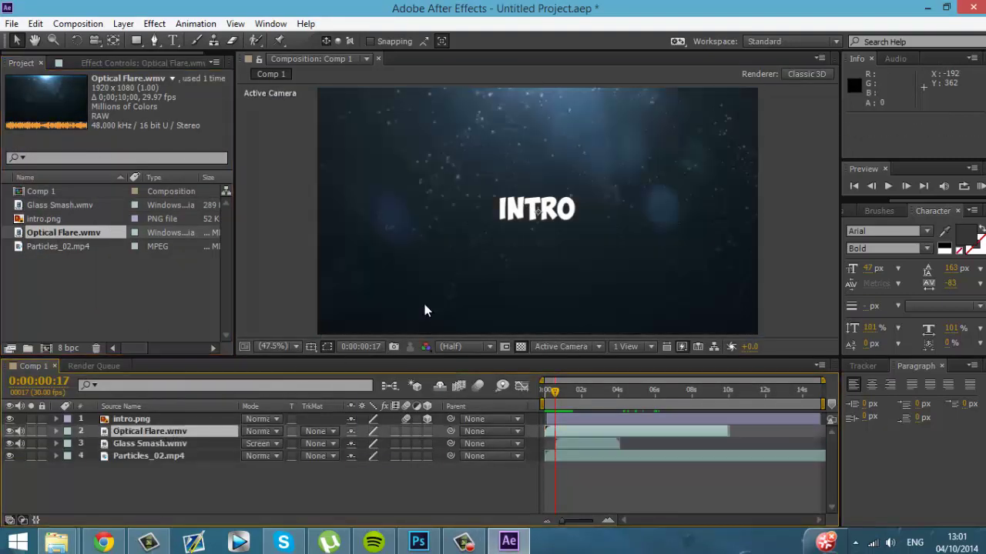
Set the Optical Flare layer's blending mode to Screen and scrub to view it over the glass smash.
right_click(567, 432)
mouse_move(711, 212)
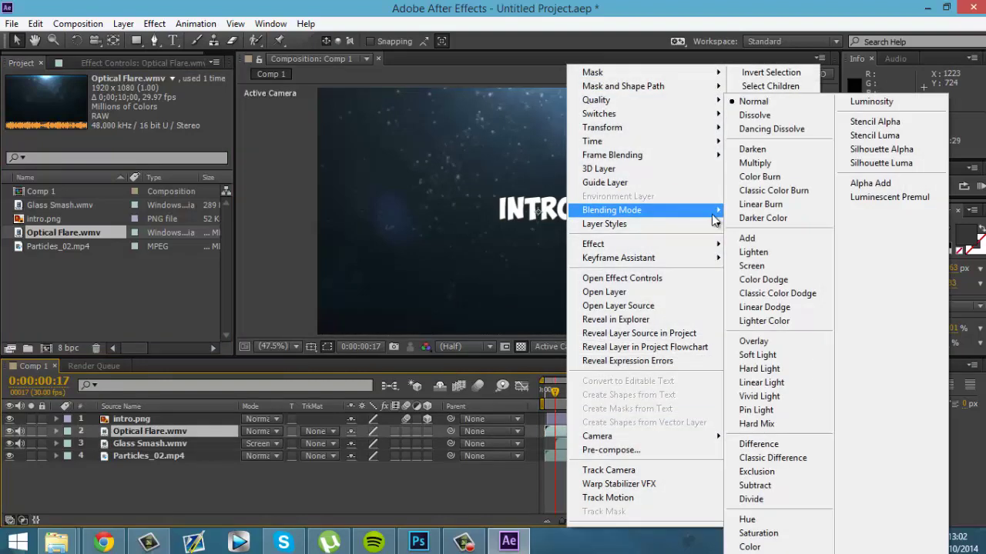
click(757, 262)
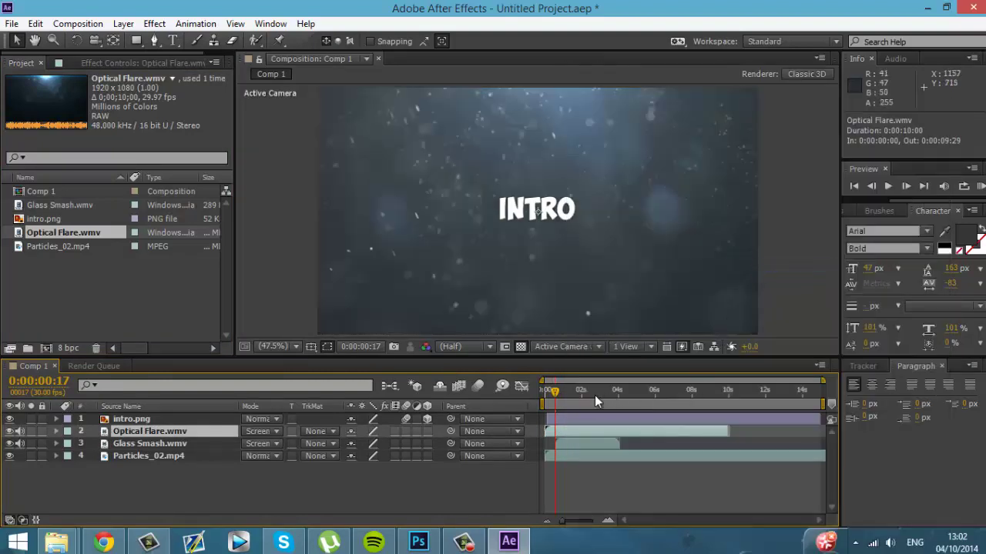
mouse_move(556, 396)
mouse_down()
mouse_move(569, 394)
mouse_move(553, 394)
mouse_up()
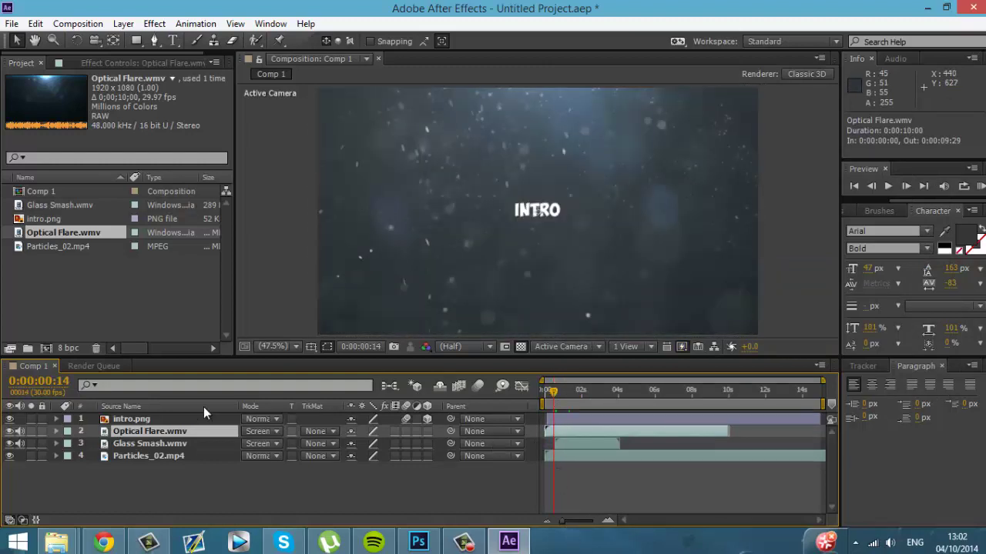
Scale the flare down to fit the frame and start its clip at 0:00:00:17.
scroll(430, 201, down, 4)
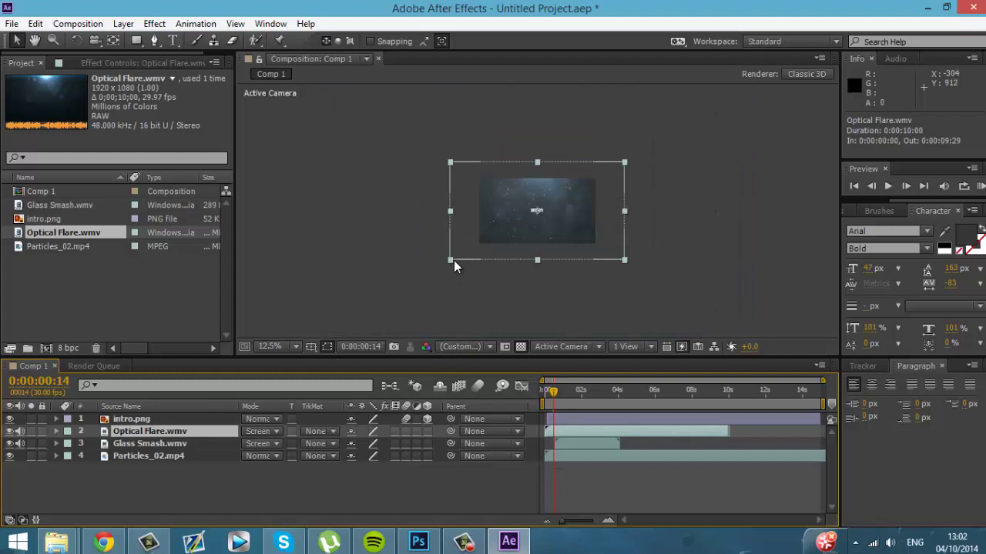
drag(454, 263, 481, 244)
click(446, 220)
scroll(492, 228, up, 4)
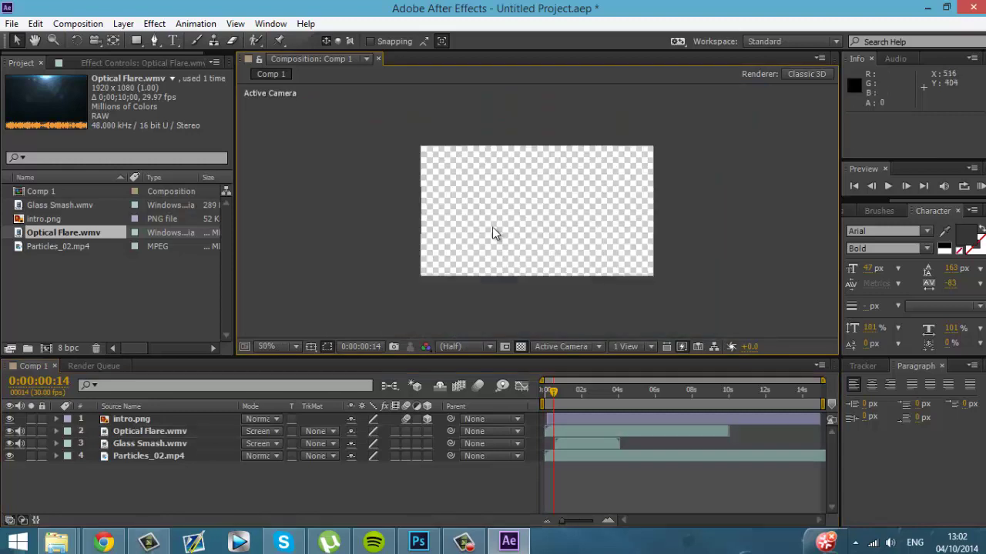
drag(560, 429, 568, 427)
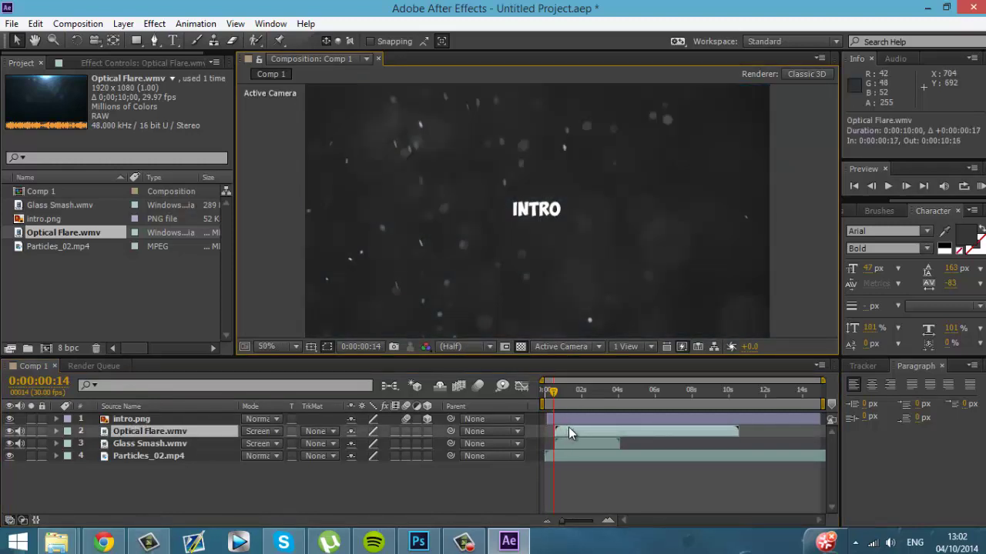
Play the composition twice from 0:00:00:17 to check the flare timing.
click(886, 189)
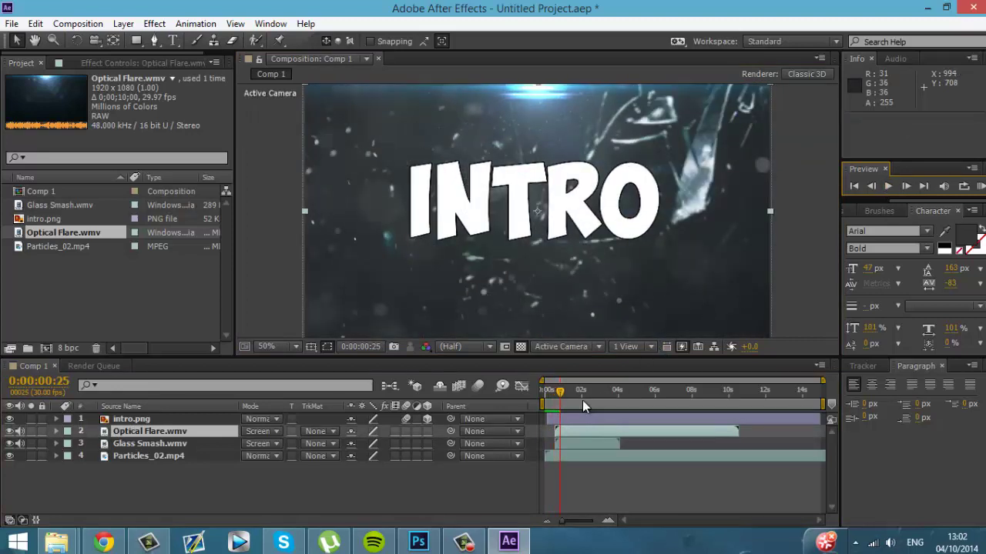
drag(561, 392, 554, 392)
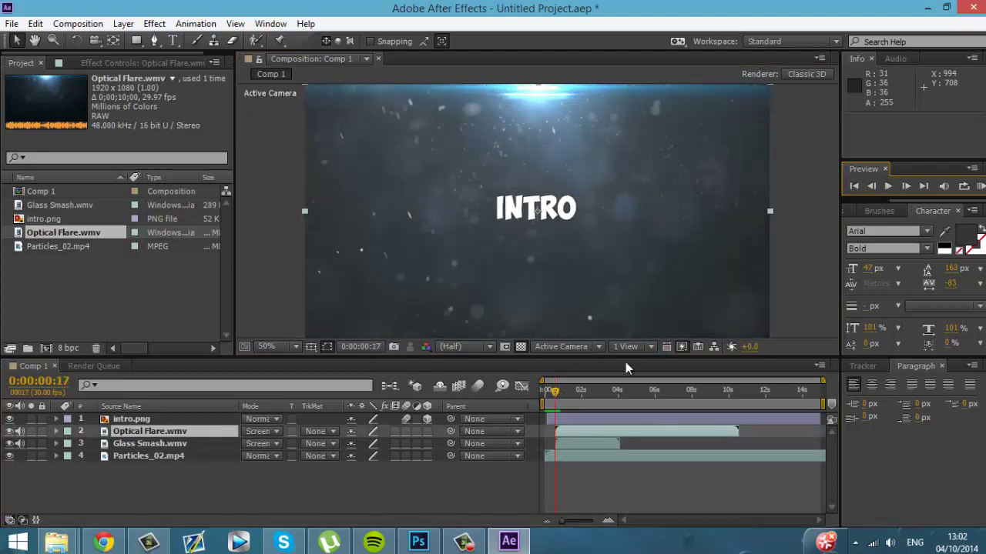
click(902, 182)
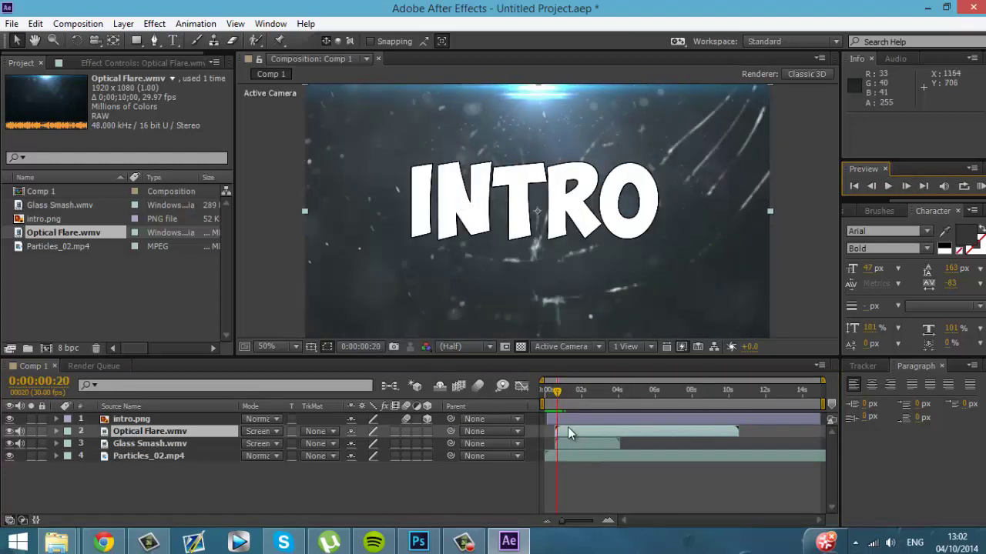
Snap the Optical Flare's In point to 0:00:00:20 and return the playhead to the first frame.
drag(568, 428, 569, 429)
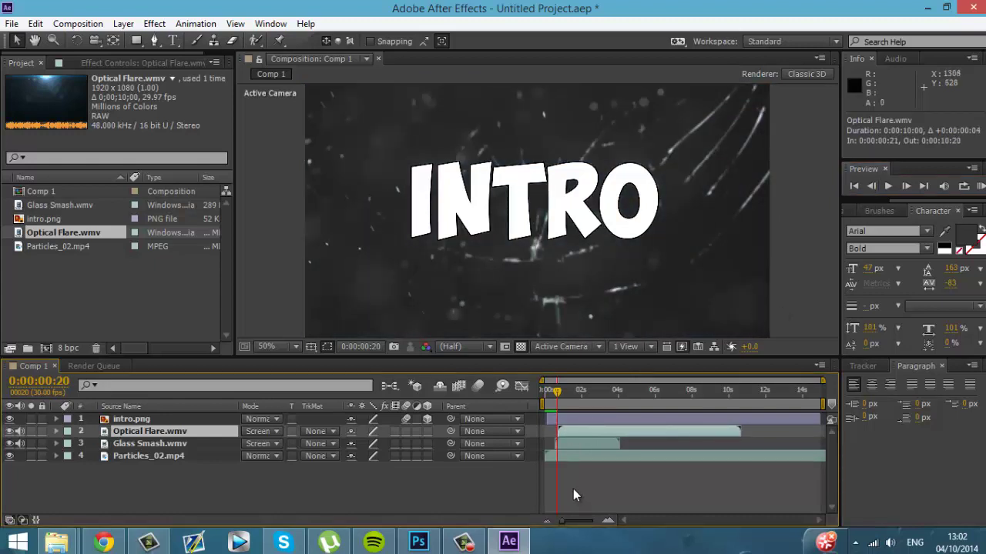
drag(562, 522, 597, 523)
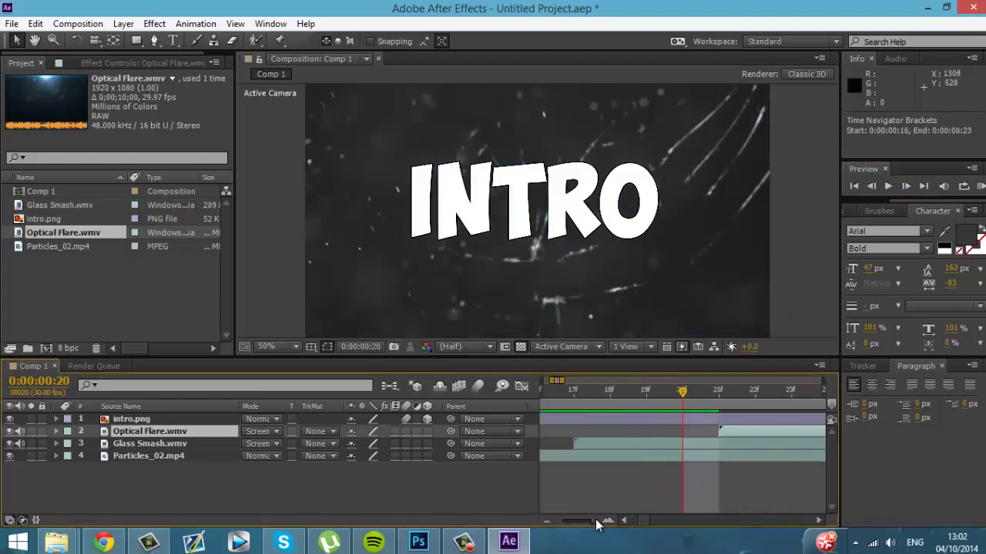
drag(734, 430, 720, 439)
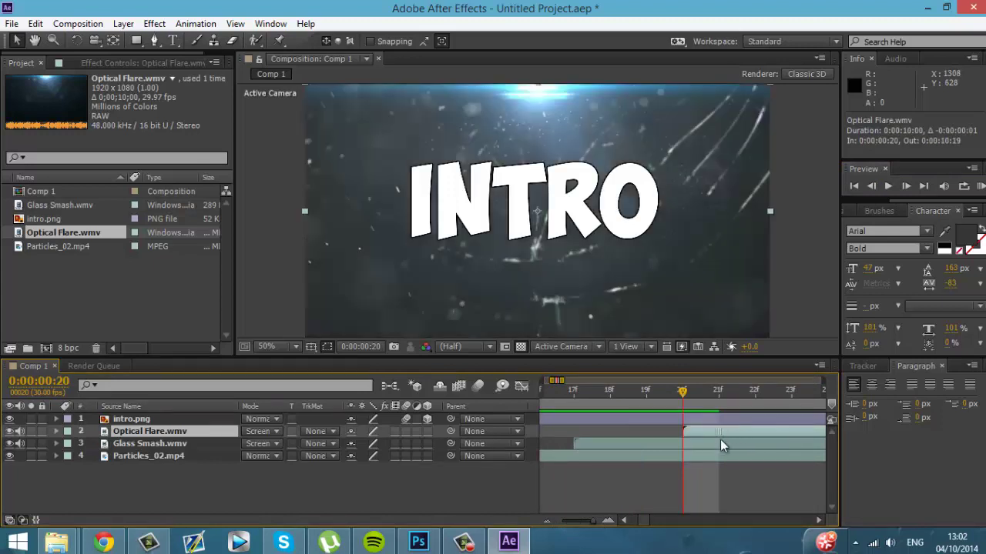
drag(588, 522, 539, 532)
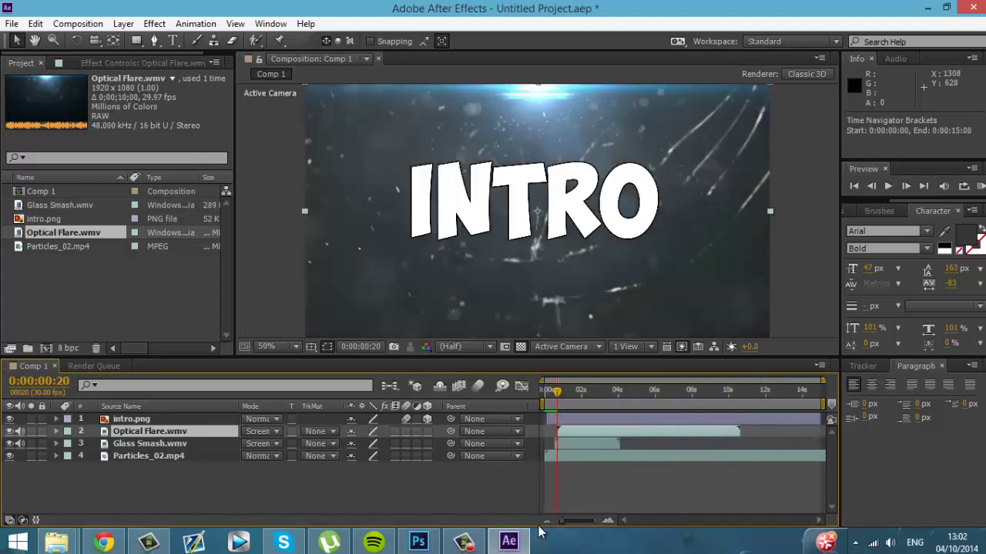
drag(557, 390, 537, 397)
click(887, 186)
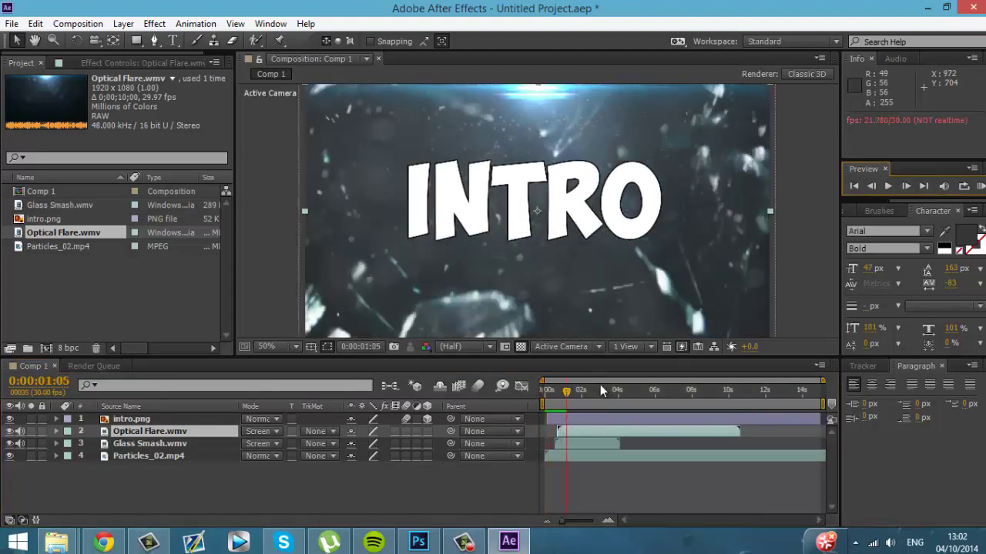
click(887, 186)
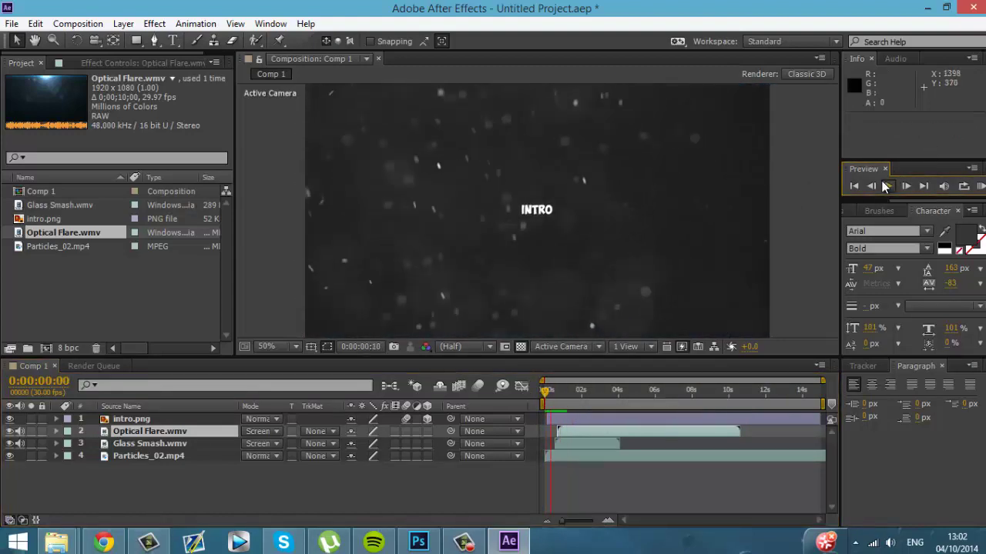
click(883, 186)
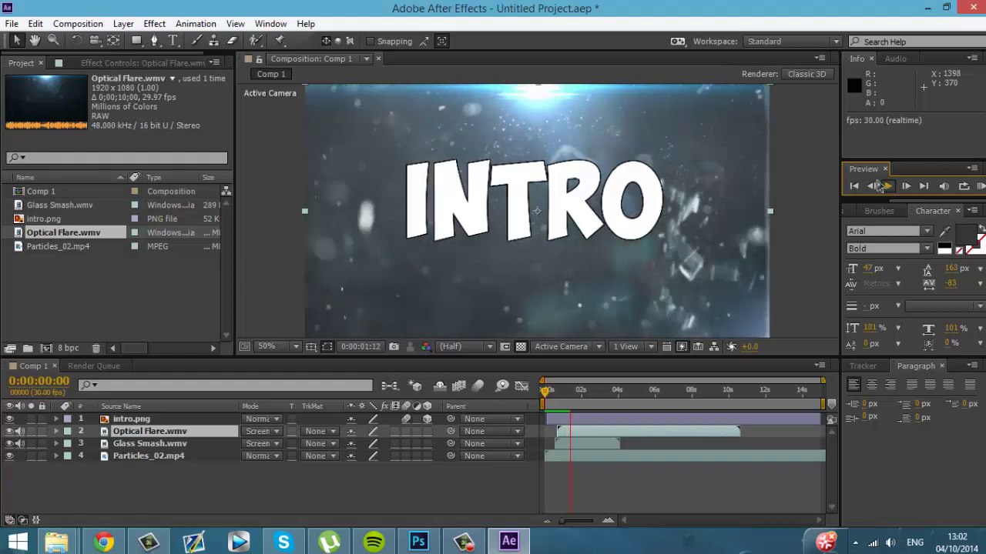
drag(575, 401, 547, 402)
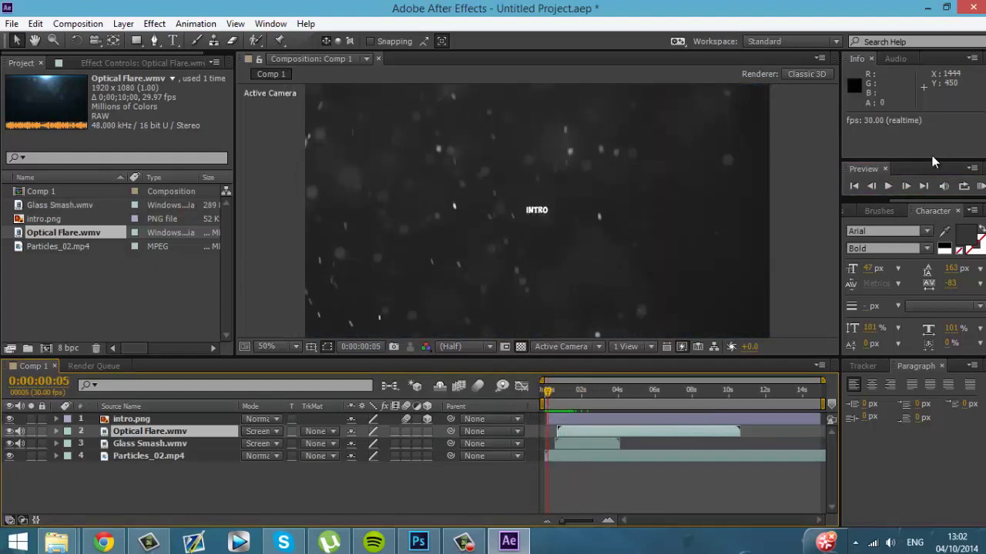
click(886, 187)
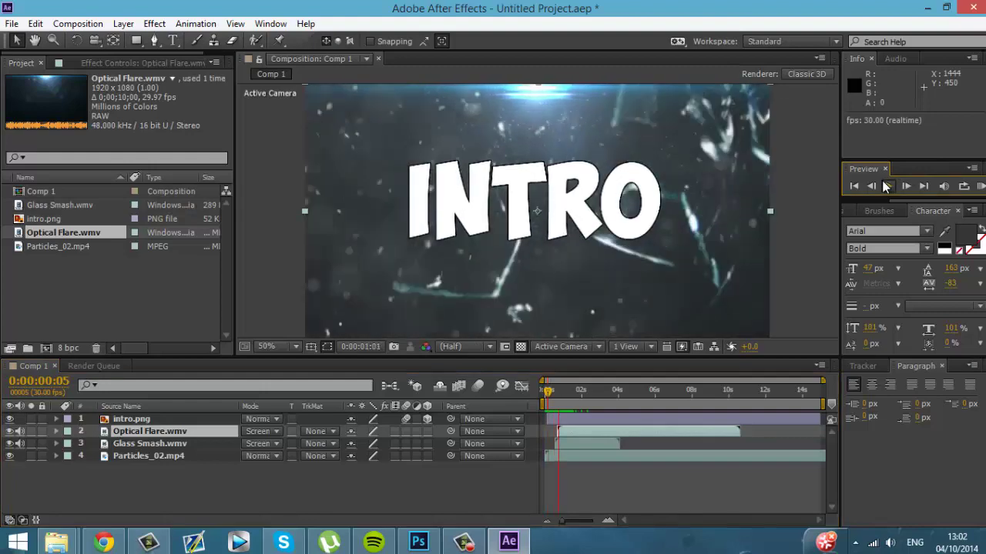
click(885, 186)
drag(572, 391, 519, 395)
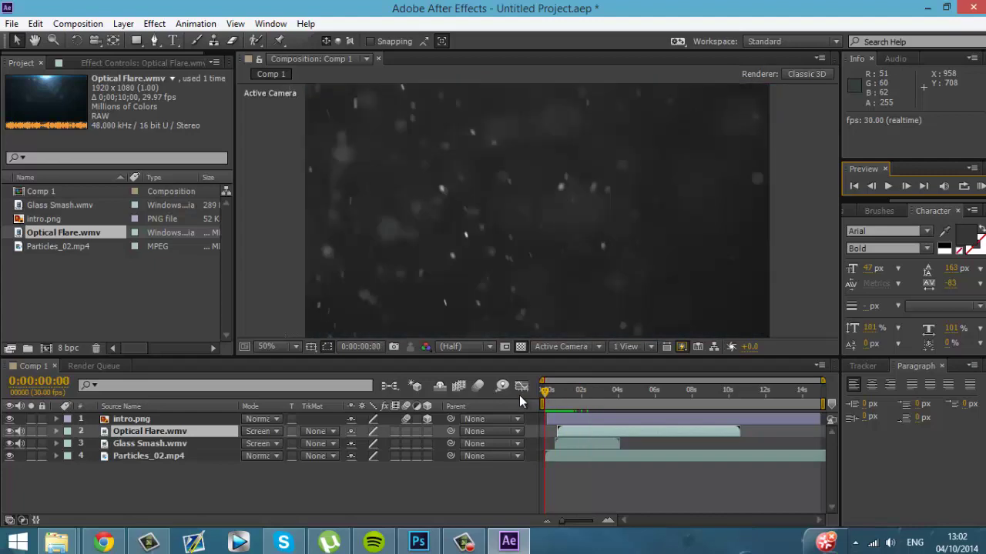
Drag Check It Shockwave - Blue.mov from the Shockwaves folder into Comp 1 above Optical Flare.
click(56, 541)
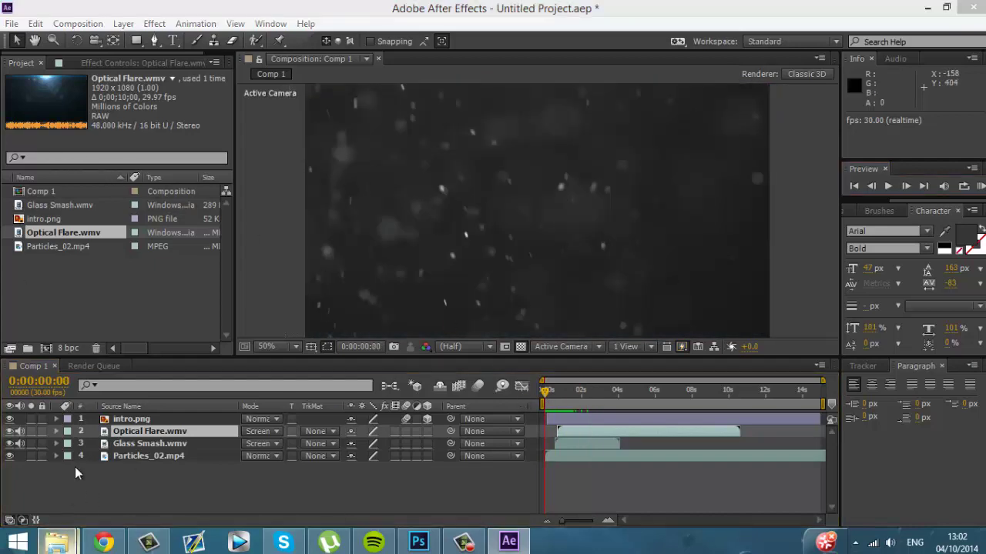
double_click(191, 229)
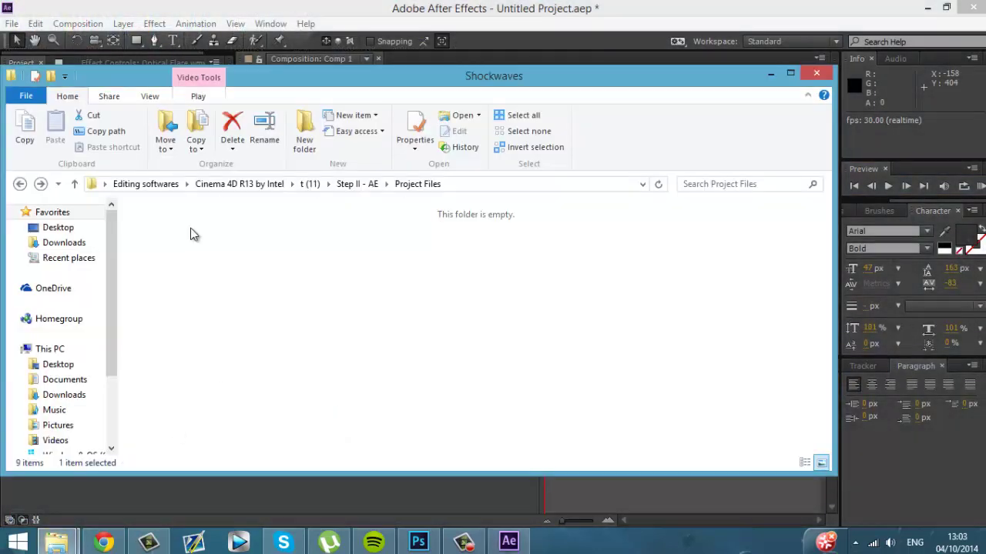
drag(574, 409, 165, 297)
click(162, 249)
drag(161, 249, 142, 304)
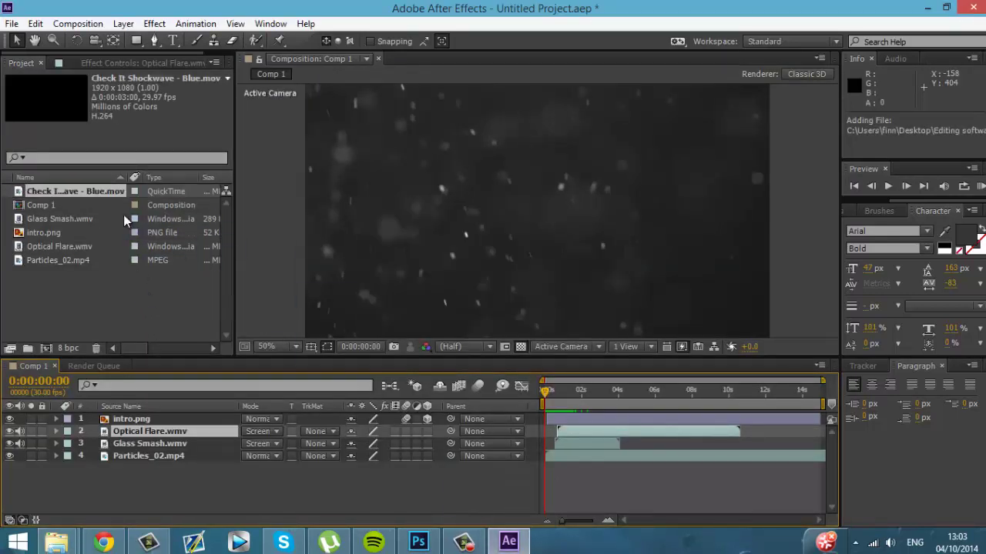
drag(106, 192, 160, 432)
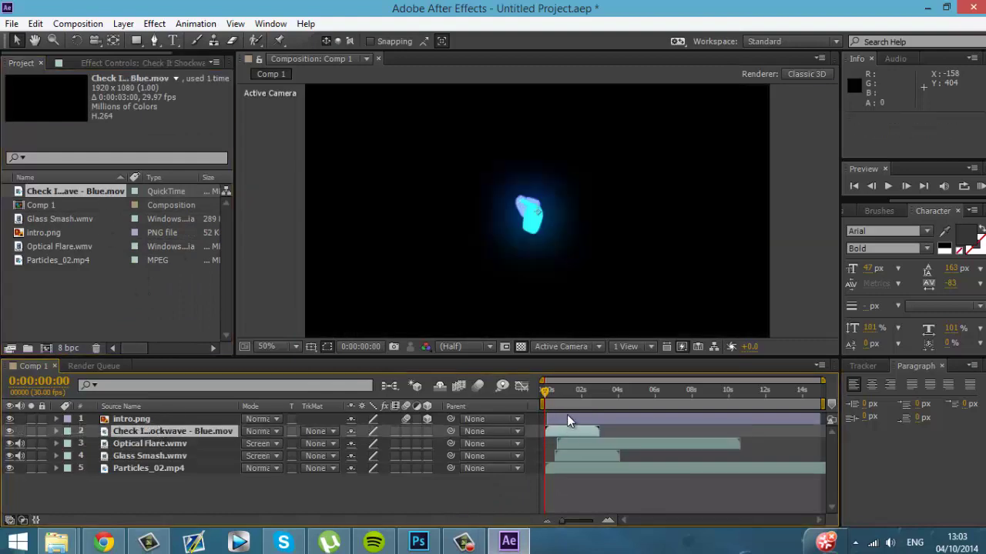
Set the blue shockwave layer to Screen mode and shift it to start around 0:00:00:20.
right_click(560, 429)
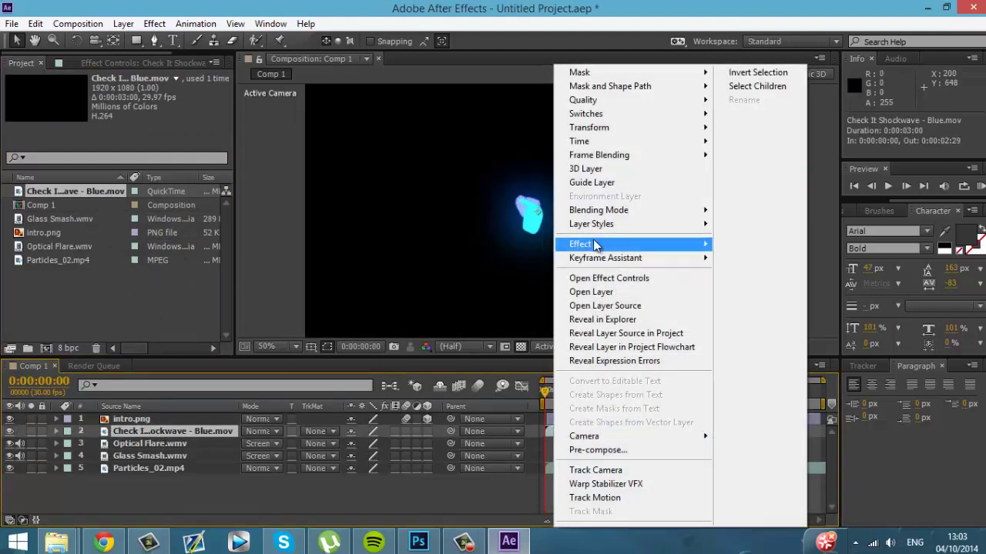
mouse_move(693, 210)
click(770, 265)
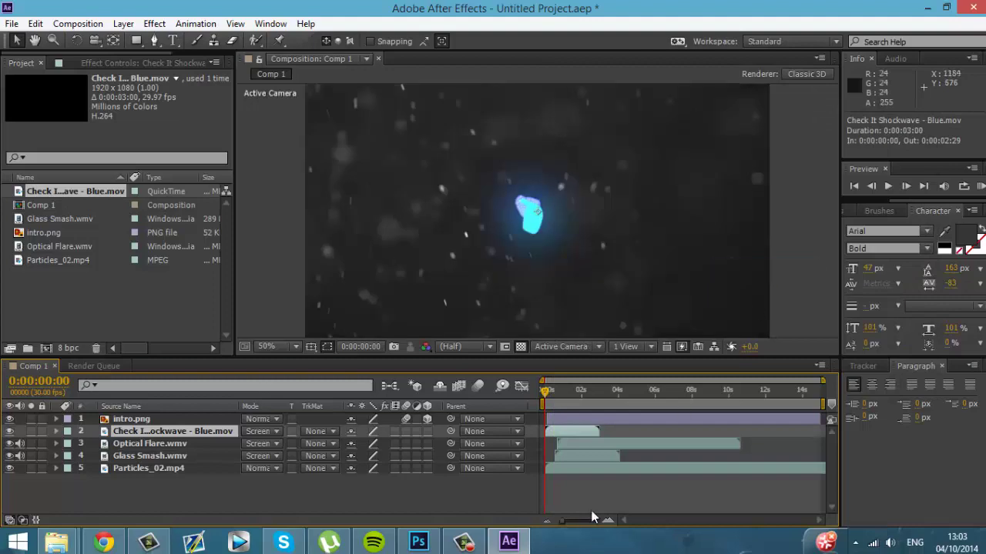
drag(553, 428, 566, 429)
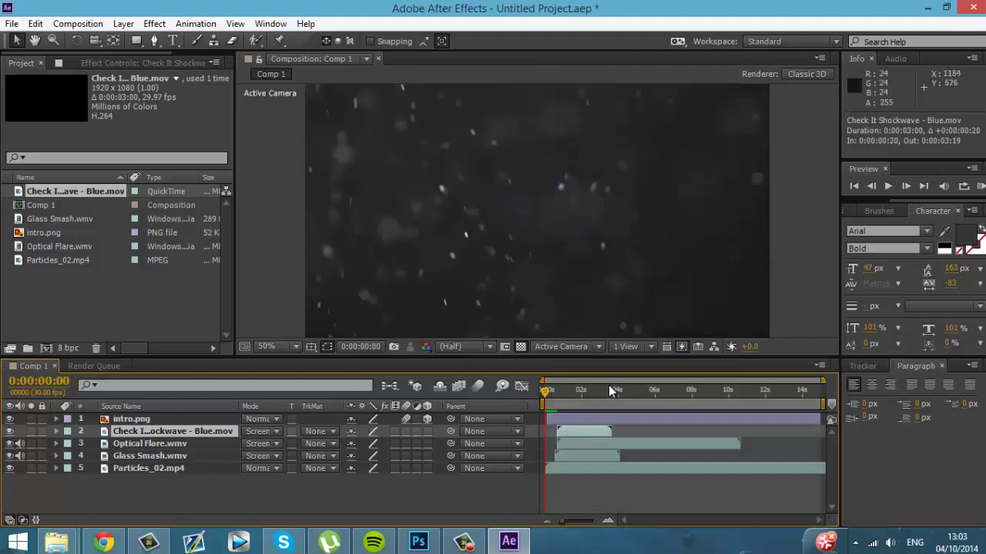
Play the intro and scrub through the blue shockwave moment.
click(887, 185)
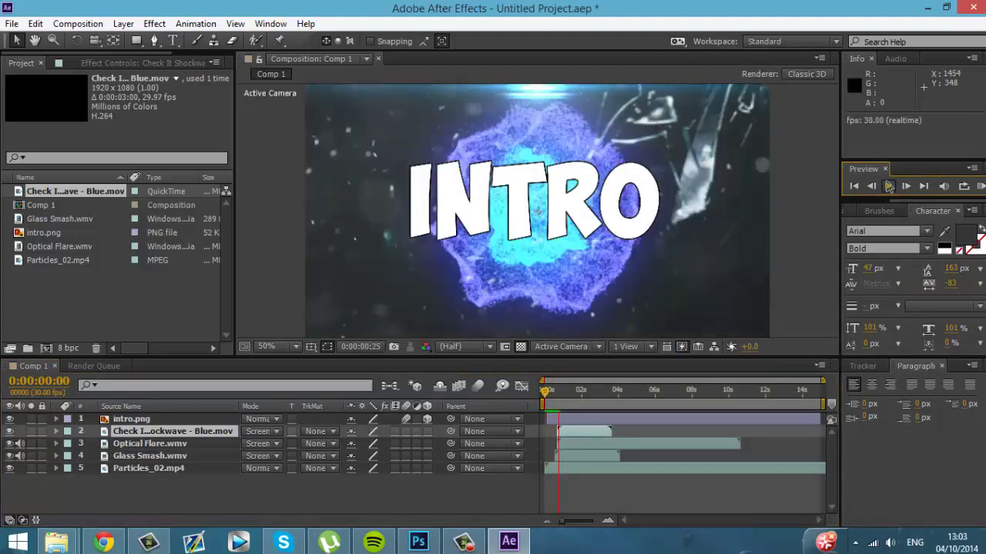
click(545, 393)
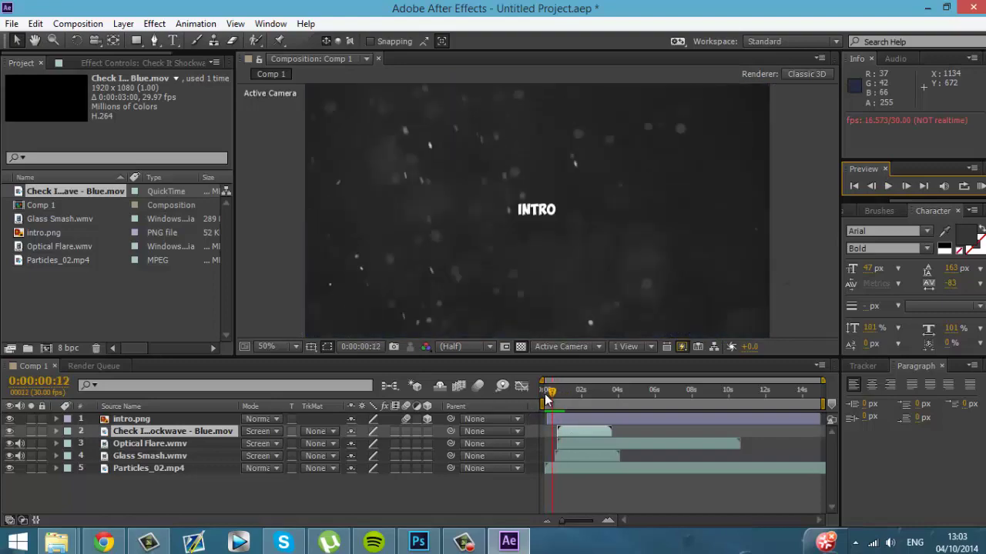
drag(544, 393, 564, 389)
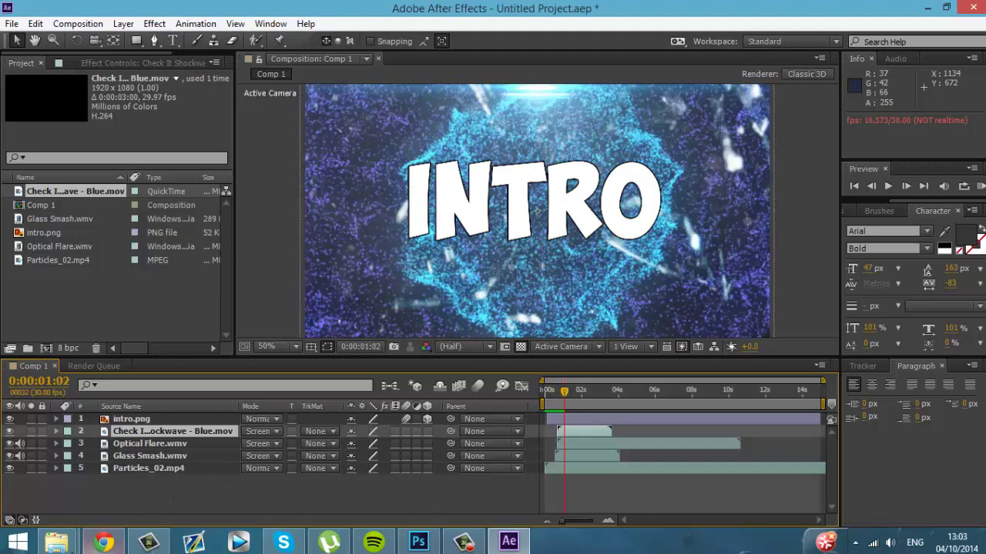
Drag Check It Shockwave - Green.mov from the Shockwaves folder into Comp 1 as layer 2.
mouse_move(56, 542)
click(66, 462)
drag(271, 266, 106, 316)
drag(74, 204, 154, 431)
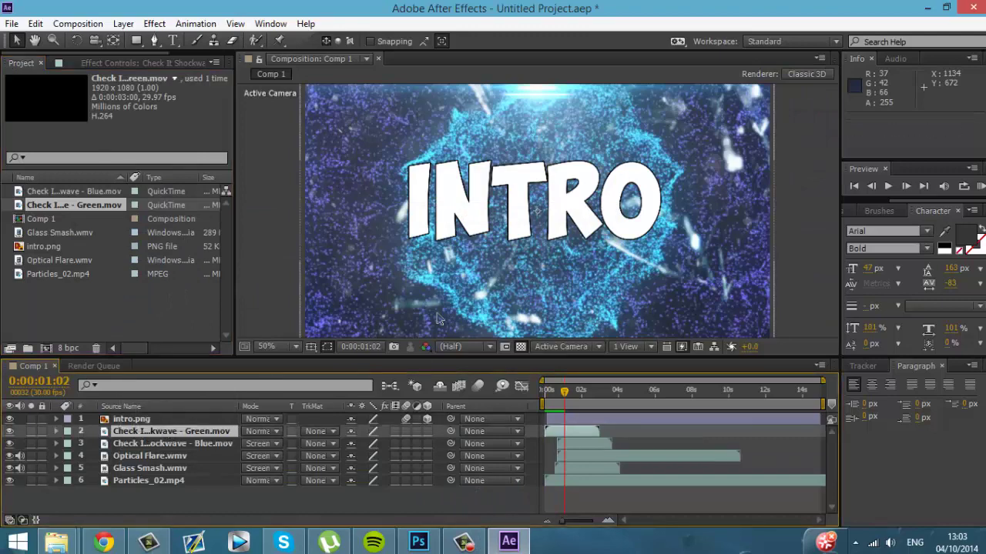
Set the green shockwave to Screen mode and start it at 0:00:01:03.
right_click(577, 432)
mouse_move(639, 211)
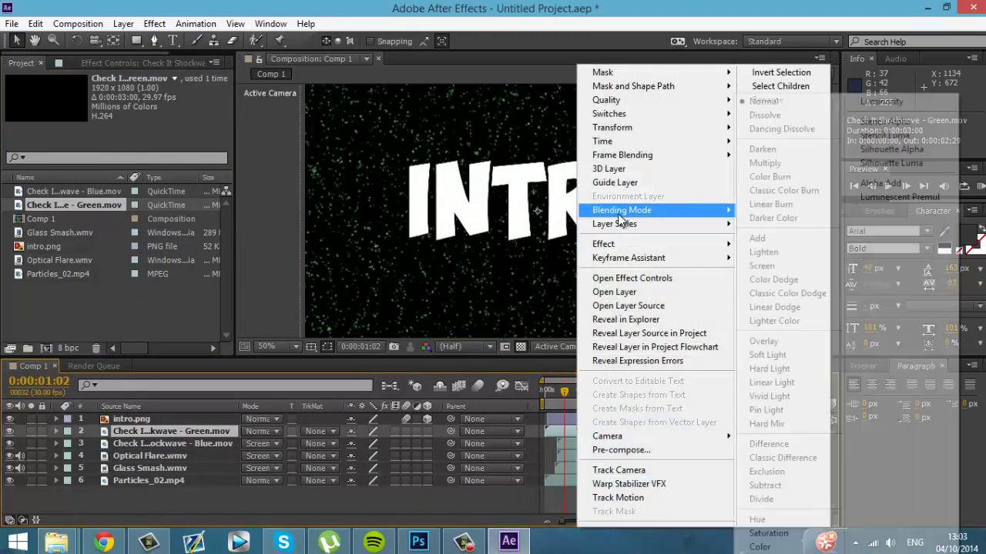
click(759, 269)
drag(571, 431, 589, 427)
Preview the intro with both shockwaves and scrub from about one second.
click(888, 185)
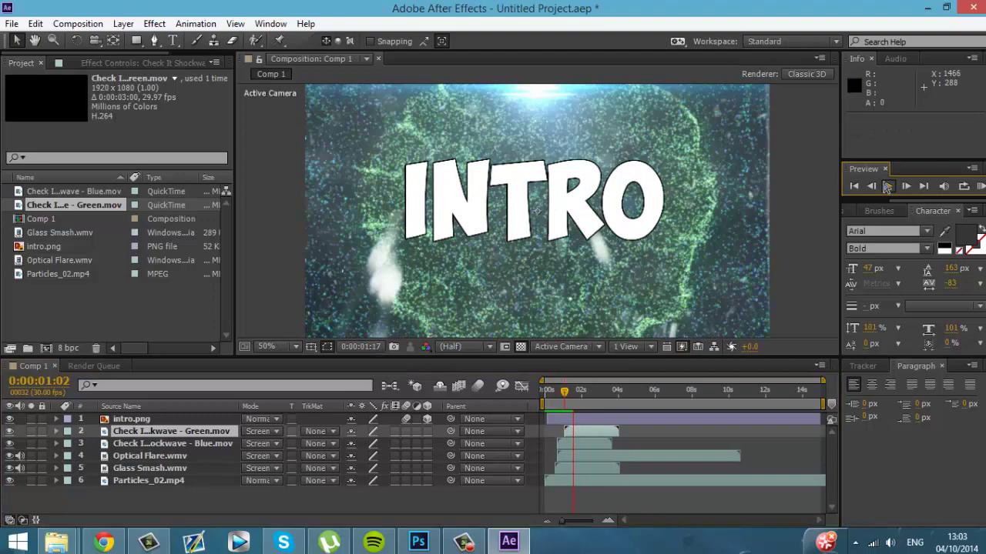
click(887, 186)
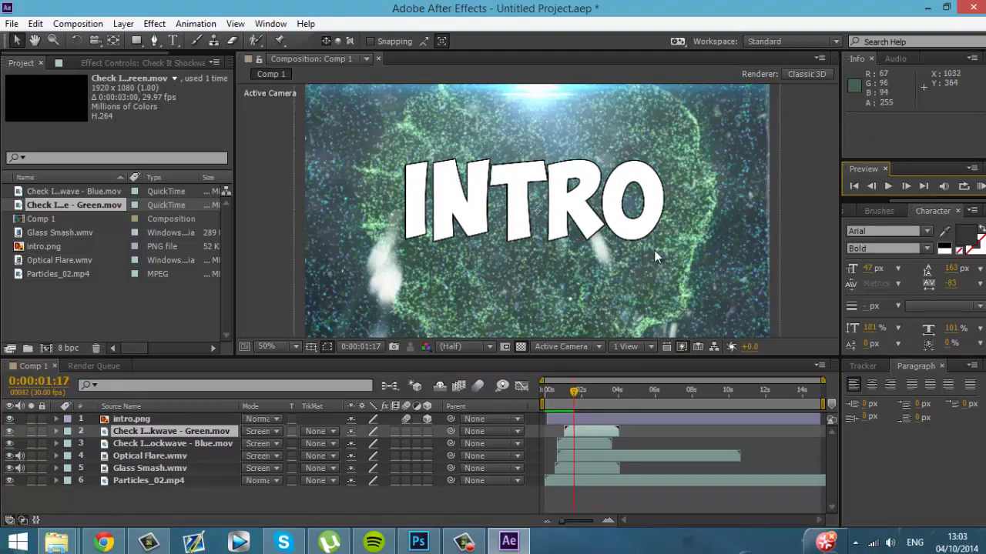
click(562, 392)
drag(561, 393, 592, 393)
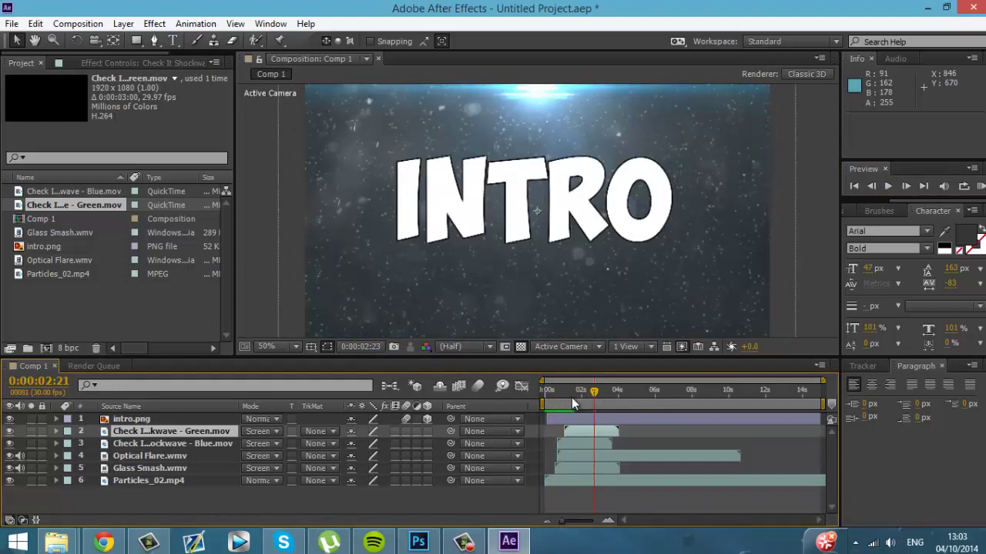
Scrub back to the green burst and zoom the composition viewer out to 25%.
mouse_move(584, 395)
mouse_down()
mouse_move(541, 399)
mouse_move(581, 390)
mouse_up()
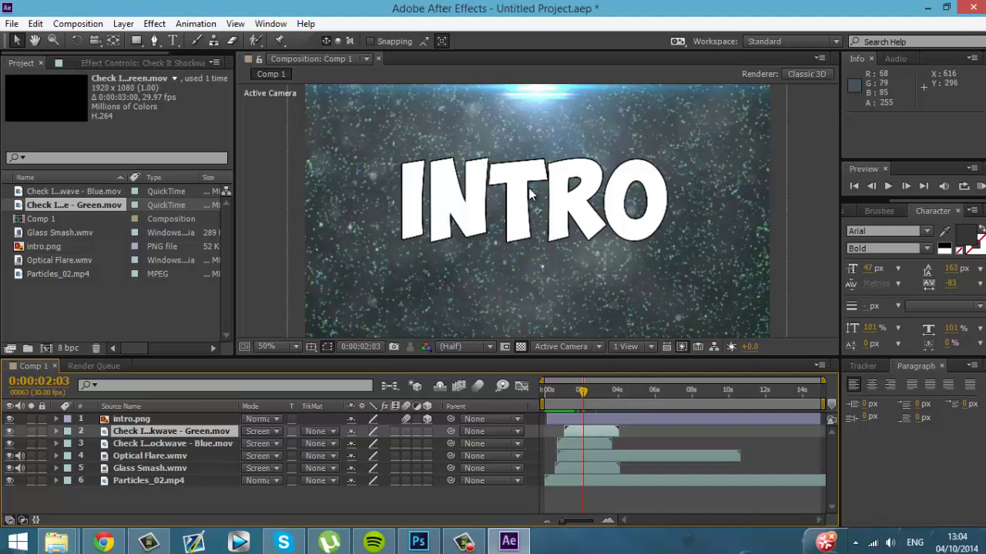
scroll(539, 197, down, 2)
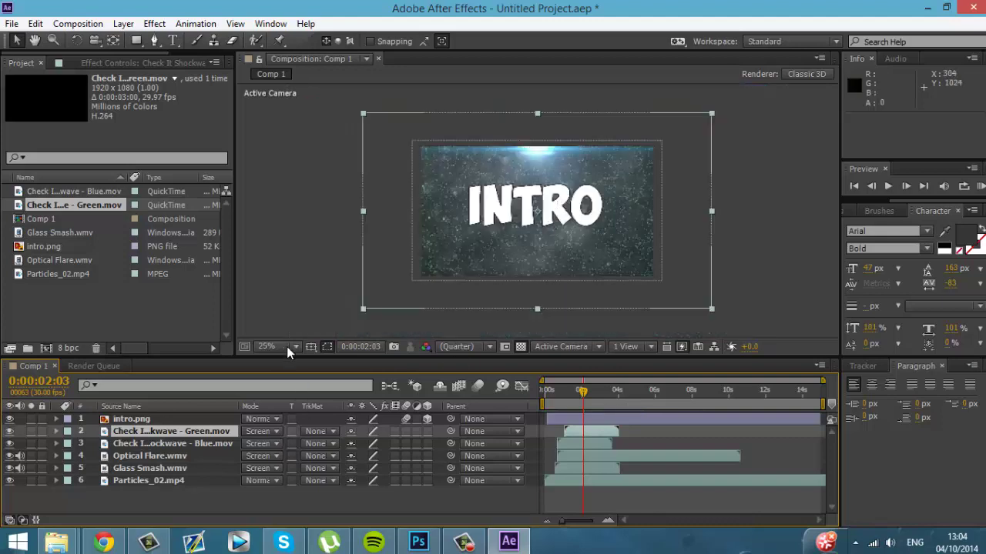